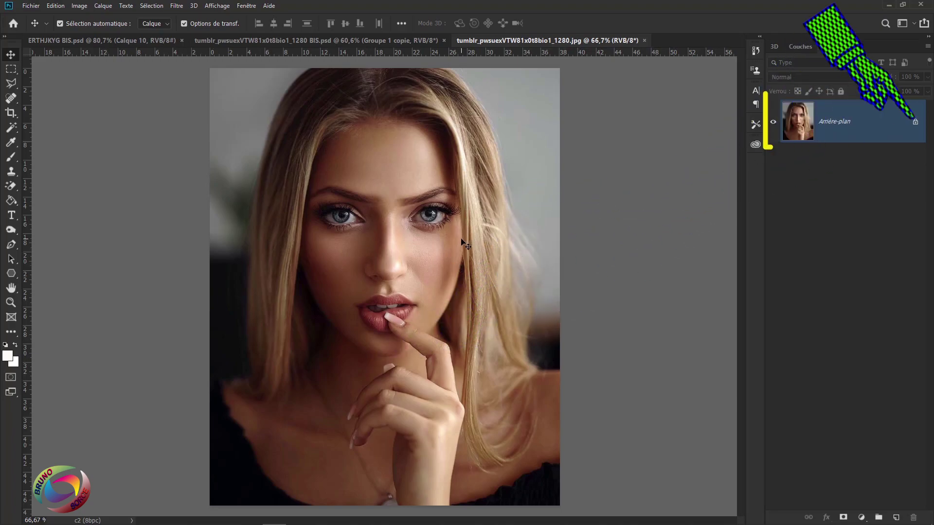
# Unlock Arrière-plan as Calque 0 and crop-extend the canvas outward on both the left and right sides.
pyautogui.click(915, 124)
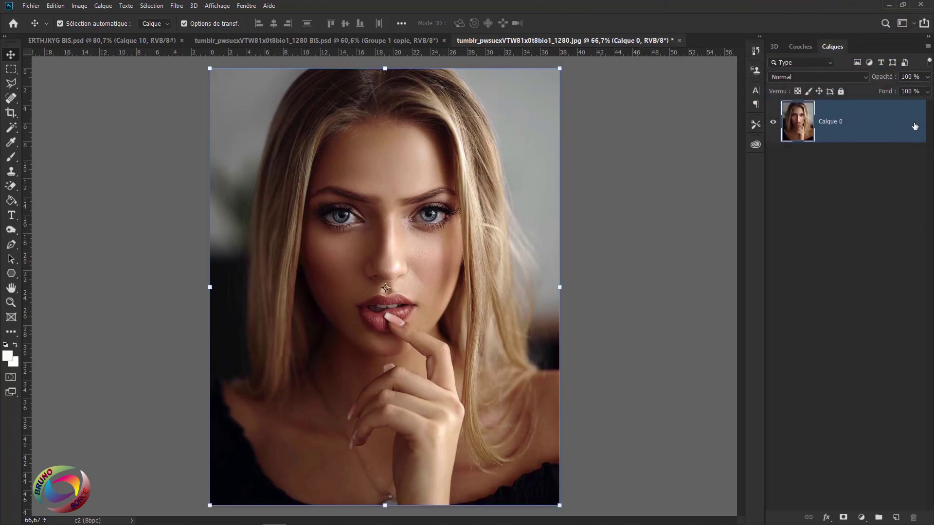
pyautogui.click(8, 115)
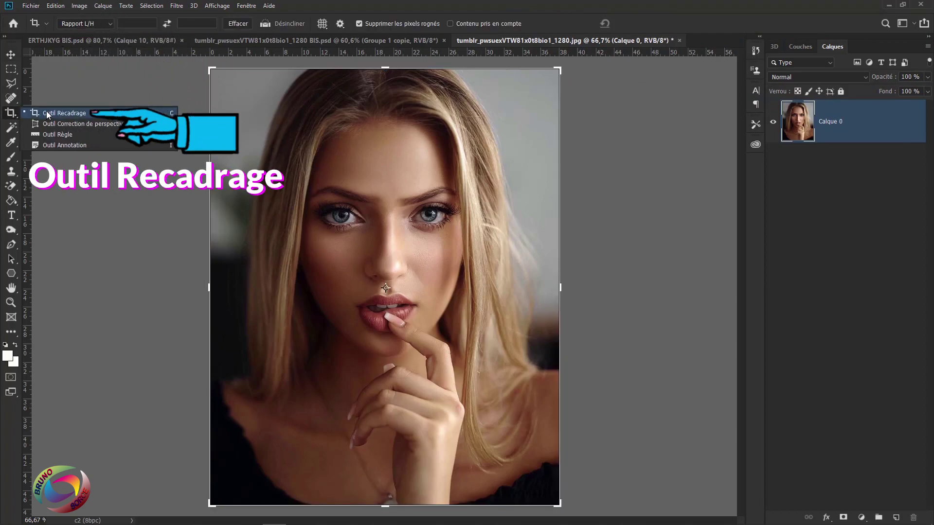
pyautogui.click(49, 115)
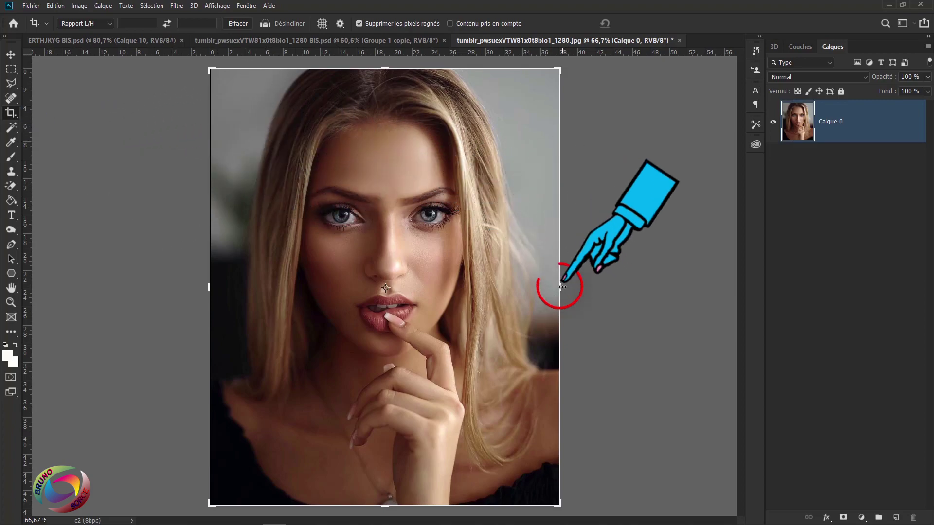
pyautogui.moveTo(561, 287); pyautogui.dragTo(662, 293)
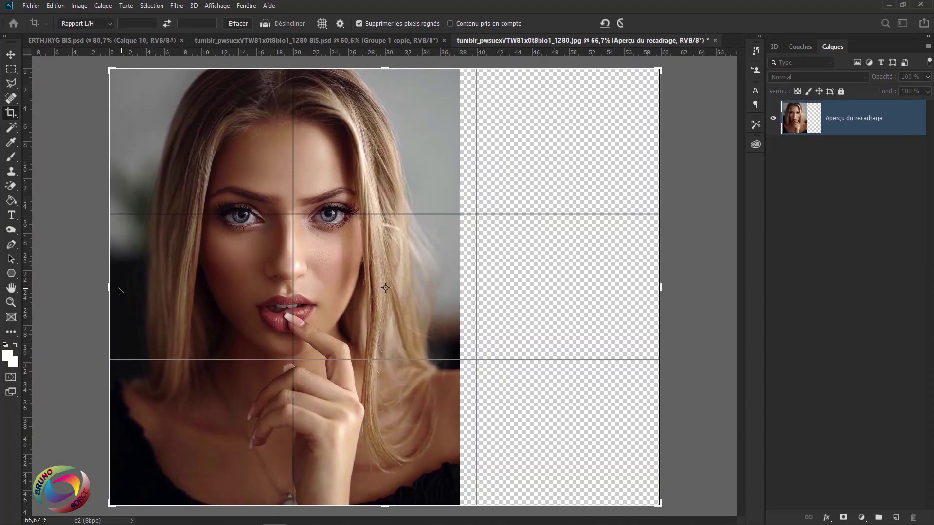
pyautogui.moveTo(110, 287); pyautogui.dragTo(53, 287)
pyautogui.hotkey('ctrl', 'r')
pyautogui.scroll(-1, 368, 288)
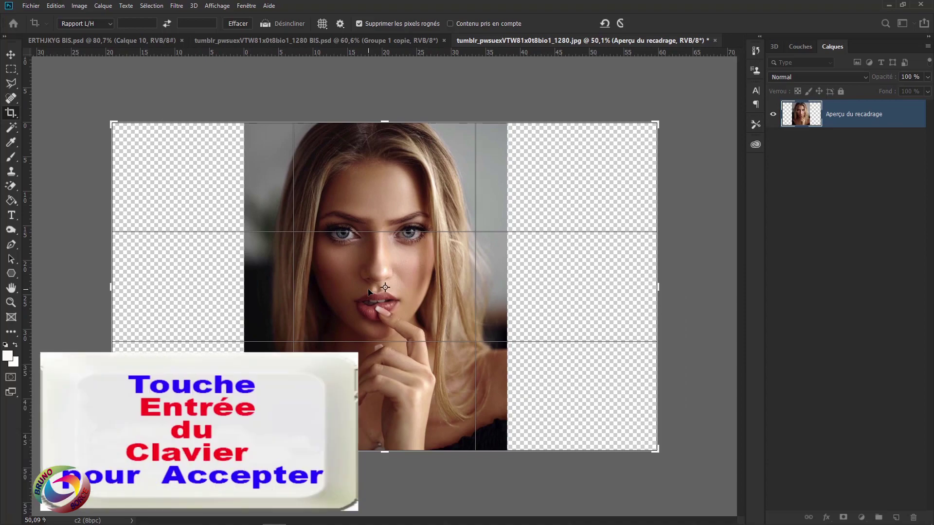
pyautogui.press('Return')
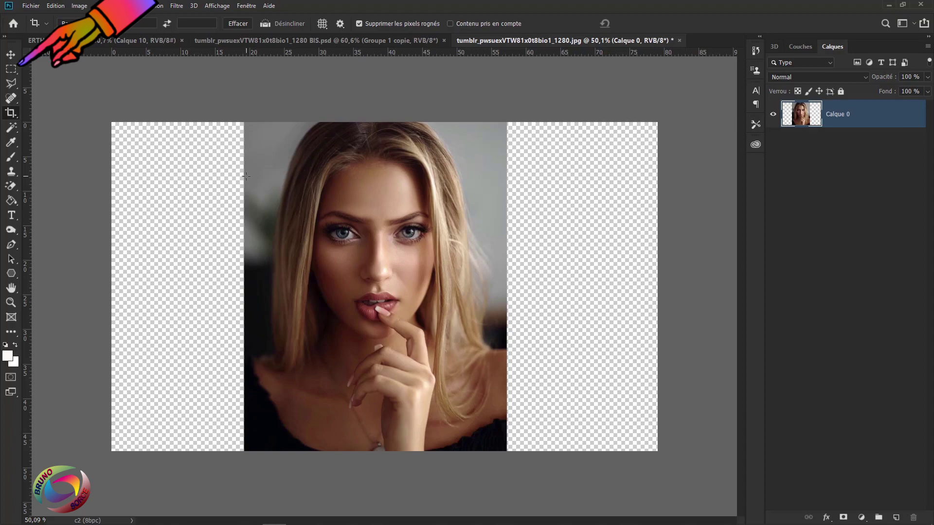
# Marquee a narrow full-height strip at the portrait's left edge and cut it onto new layer Calque 1.
pyautogui.click(13, 66)
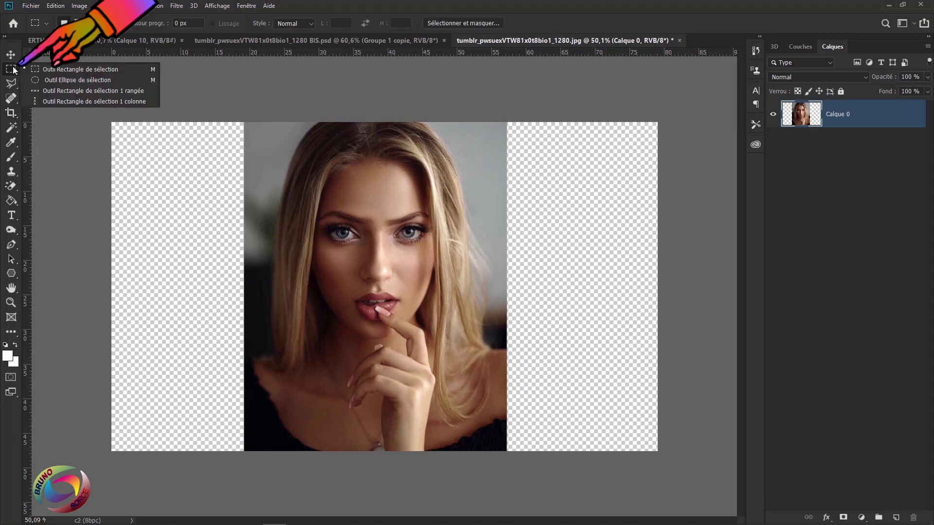
pyautogui.click(55, 69)
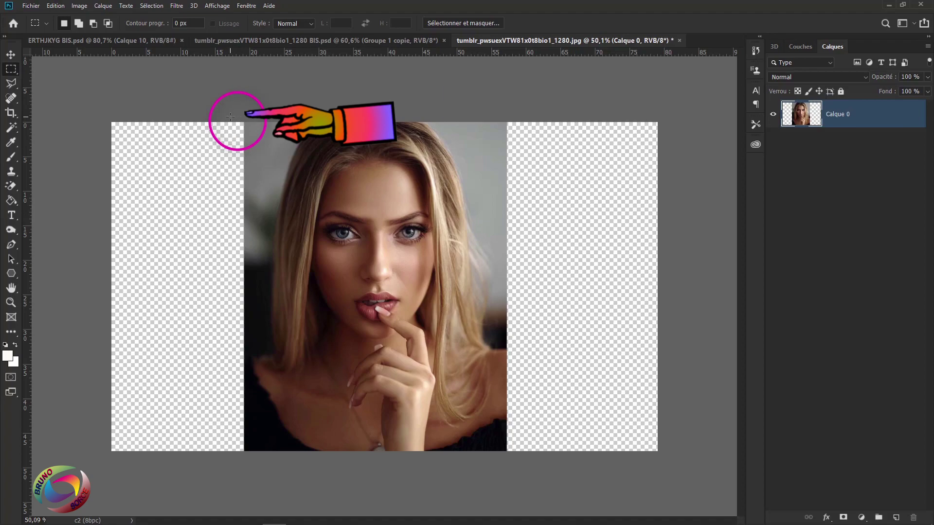
pyautogui.moveTo(230, 117); pyautogui.dragTo(285, 457)
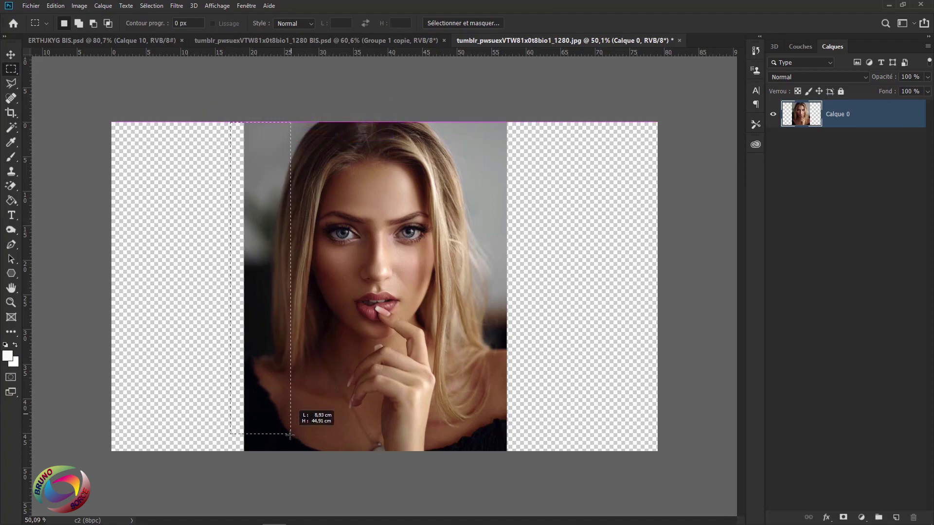
pyautogui.moveTo(285, 457); pyautogui.dragTo(284, 452)
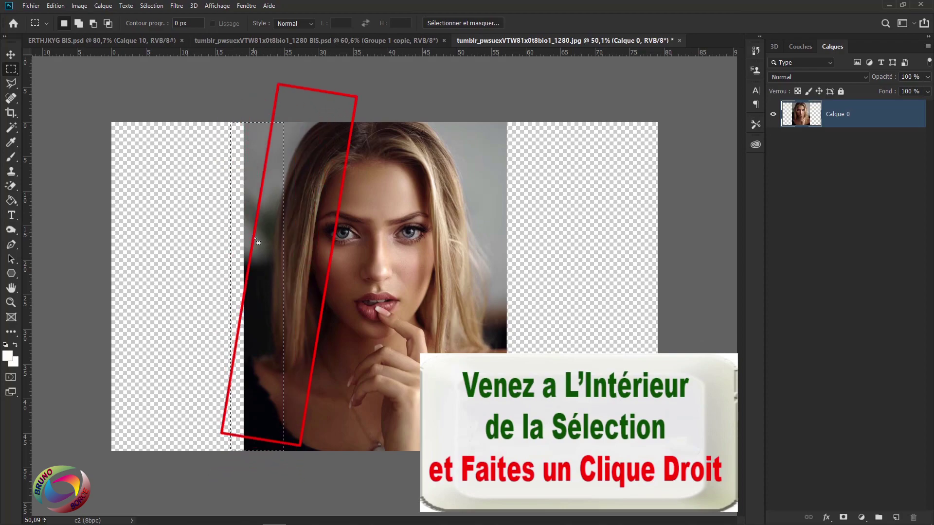
pyautogui.rightClick(253, 237)
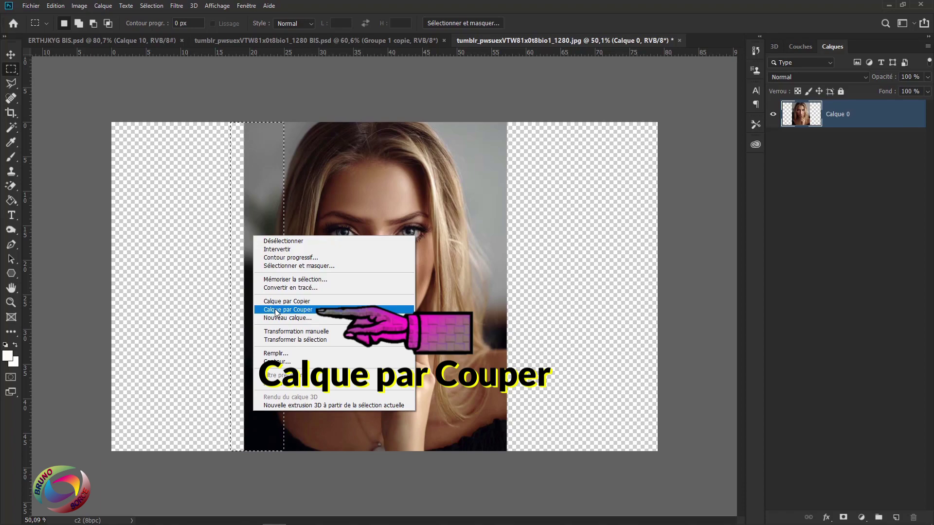
pyautogui.click(275, 310)
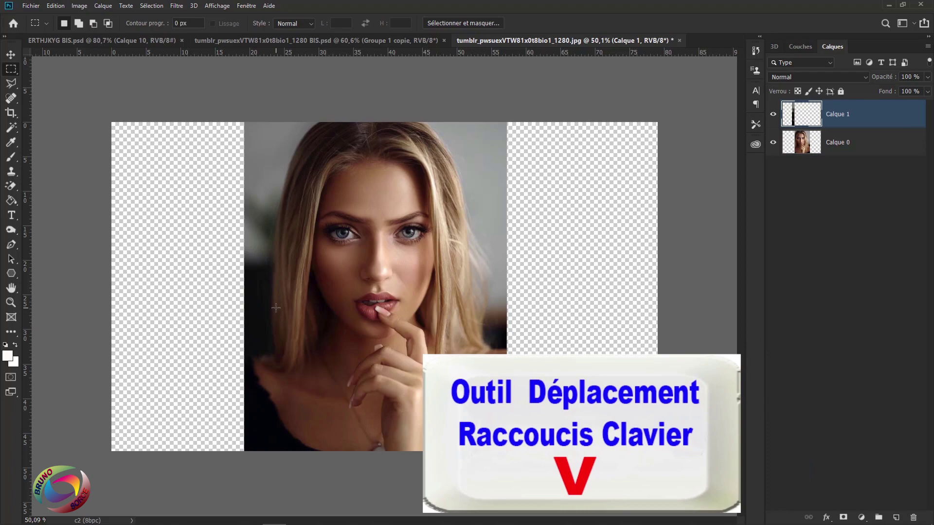
# Move the Calque 1 strip left into the empty area and reselect Calque 0.
pyautogui.press('v')
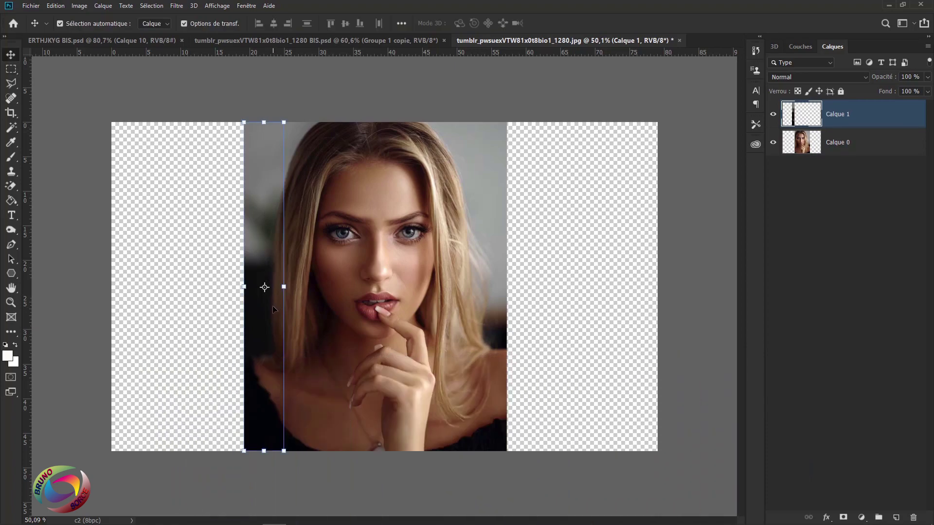
pyautogui.moveTo(261, 211); pyautogui.dragTo(152, 214)
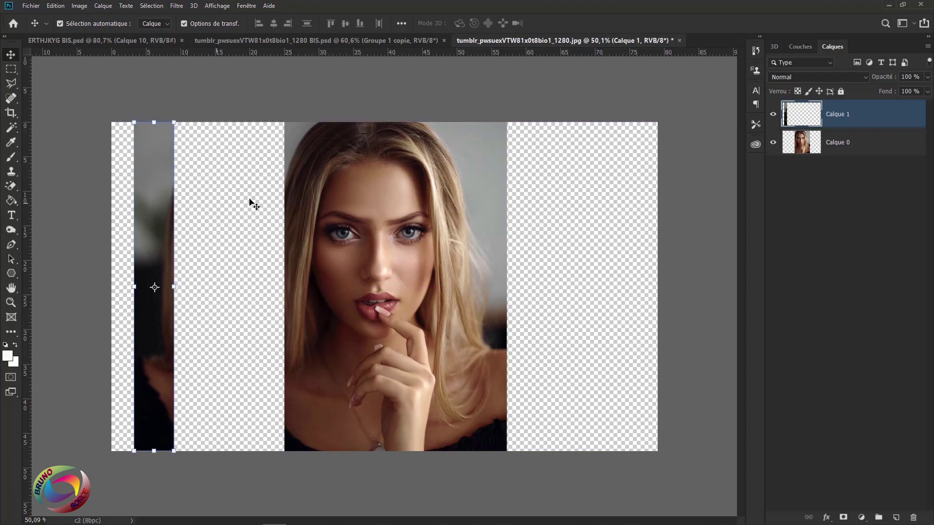
pyautogui.click(379, 254)
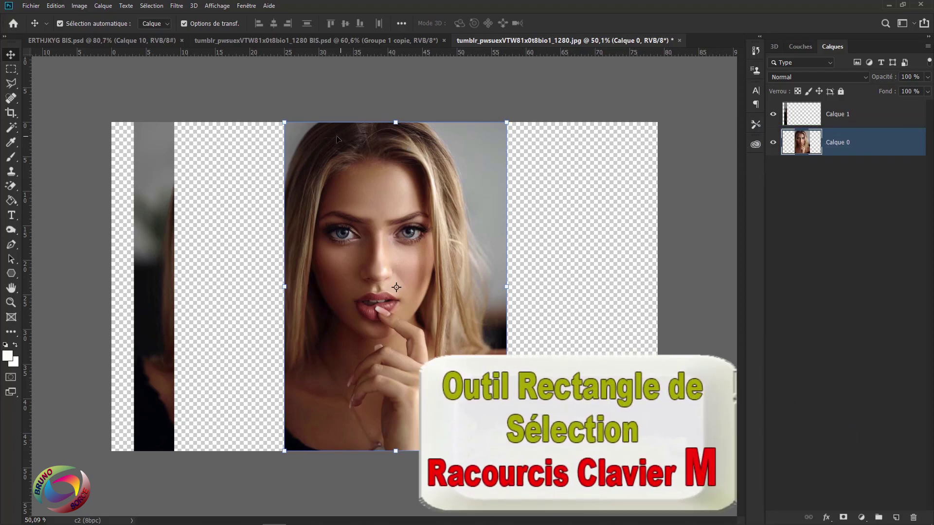
# Cut the next left-side strip onto Calque 2, shift it left leaving a gap, and reselect Calque 0.
pyautogui.press('m')
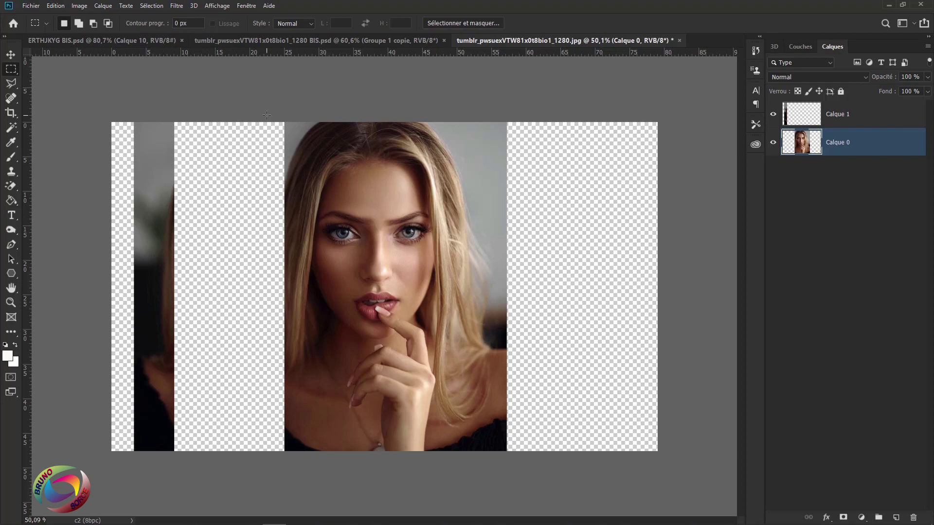
pyautogui.moveTo(267, 115); pyautogui.dragTo(314, 463)
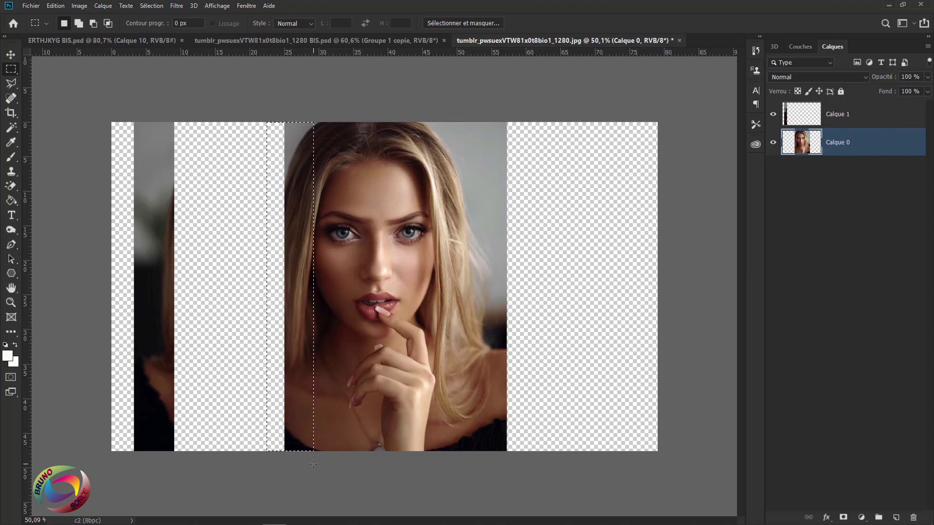
pyautogui.rightClick(298, 281)
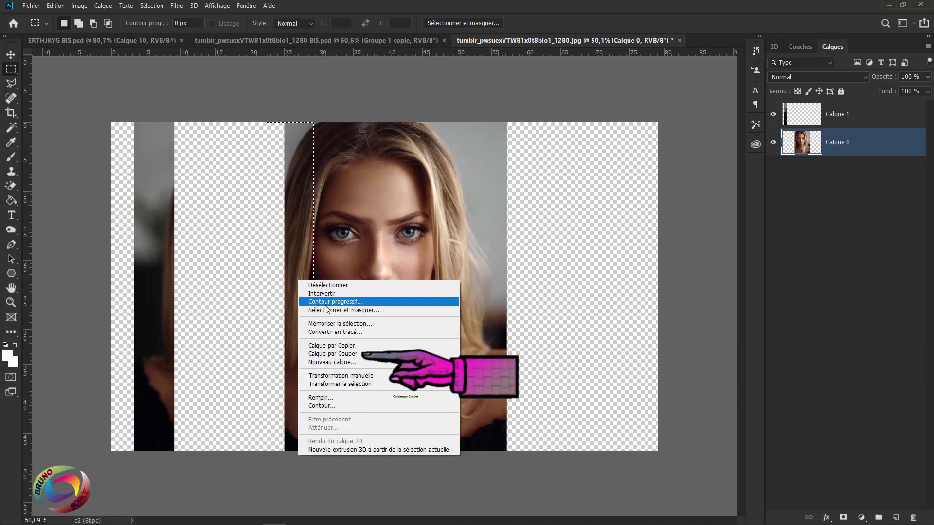
pyautogui.click(330, 354)
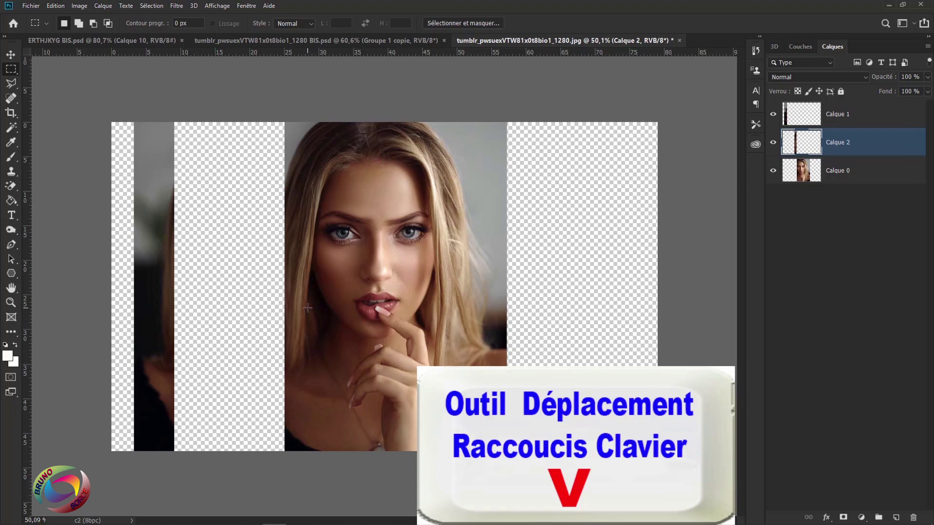
pyautogui.press('v')
pyautogui.moveTo(296, 234); pyautogui.dragTo(202, 239)
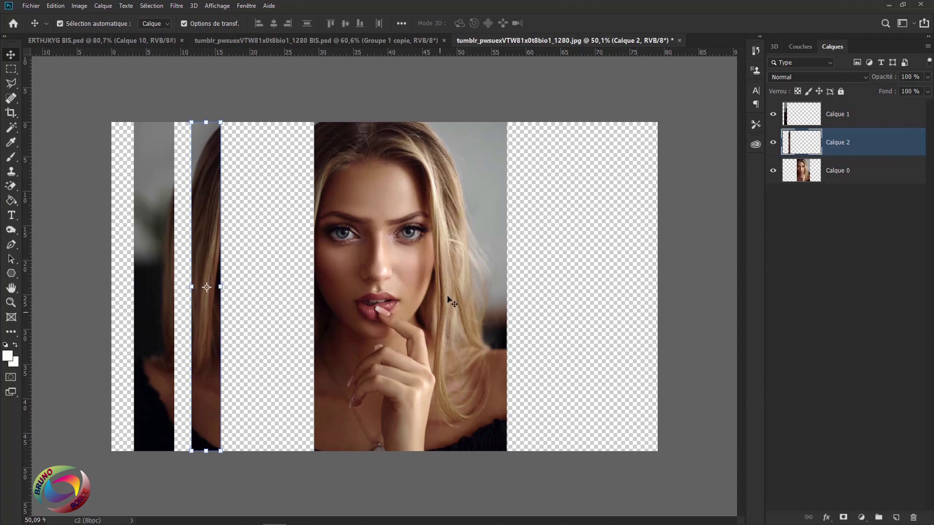
pyautogui.click(409, 266)
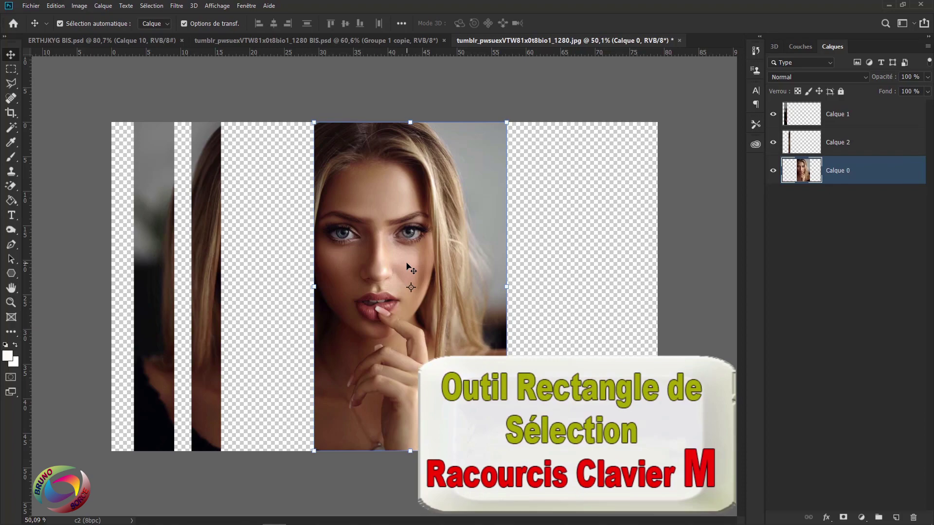
# Cut another vertical strip onto Calque 3 and shift it left.
pyautogui.press('m')
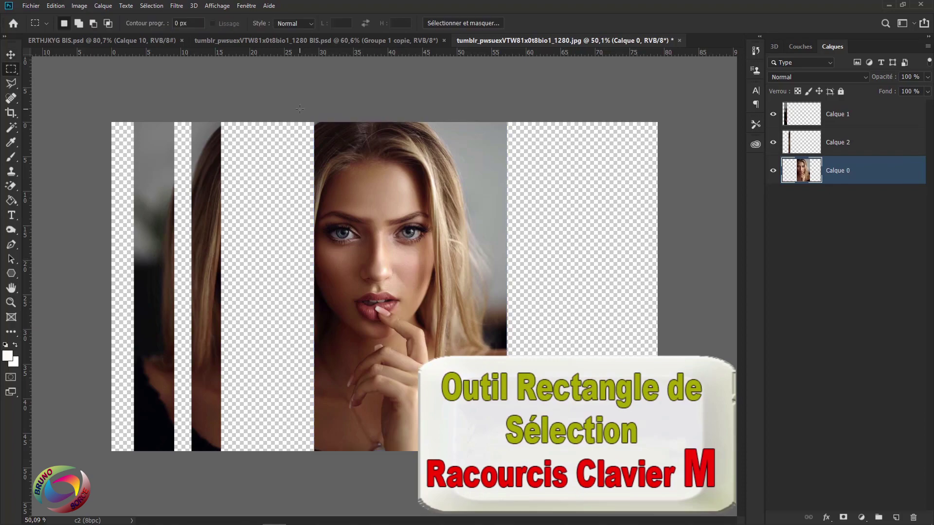
pyautogui.moveTo(300, 109)
pyautogui.mouseDown()
pyautogui.moveTo(325, 460)
pyautogui.moveTo(349, 457)
pyautogui.mouseUp()
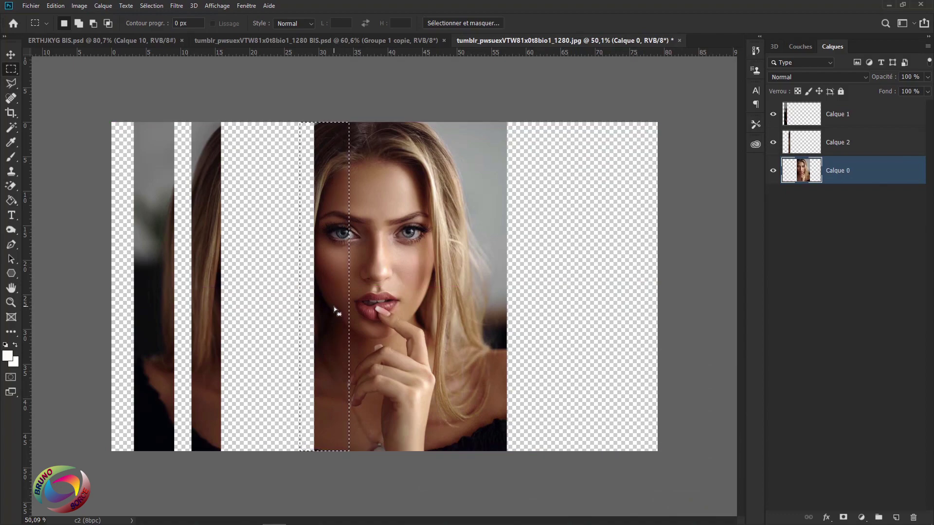
pyautogui.rightClick(334, 307)
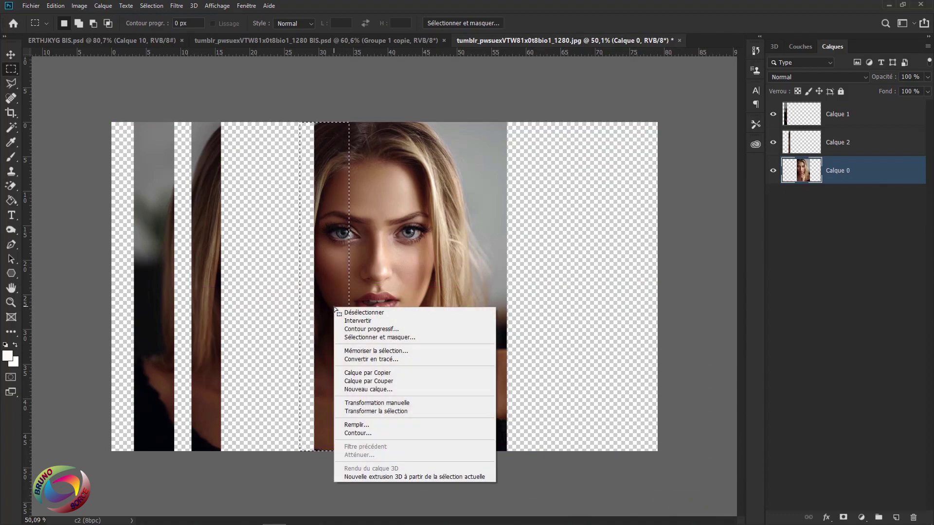
pyautogui.click(355, 383)
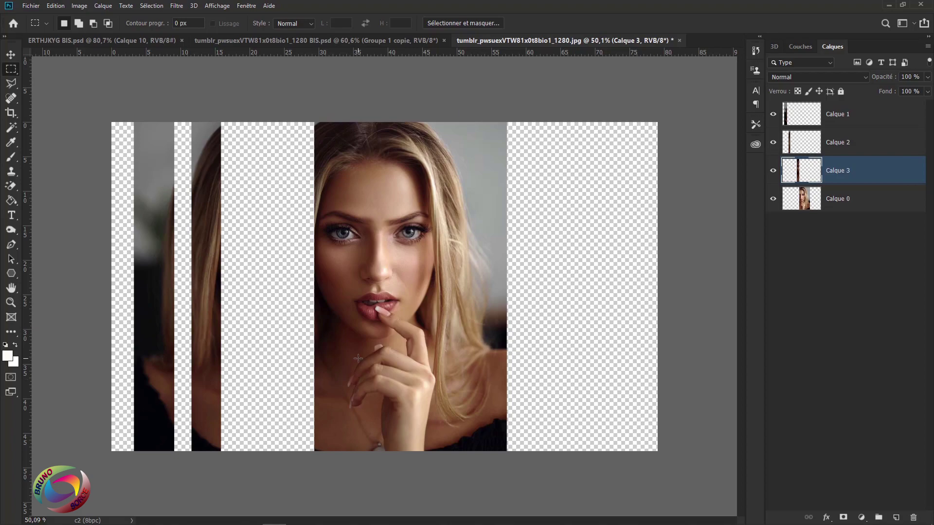
pyautogui.press('v')
pyautogui.moveTo(328, 250); pyautogui.dragTo(264, 251)
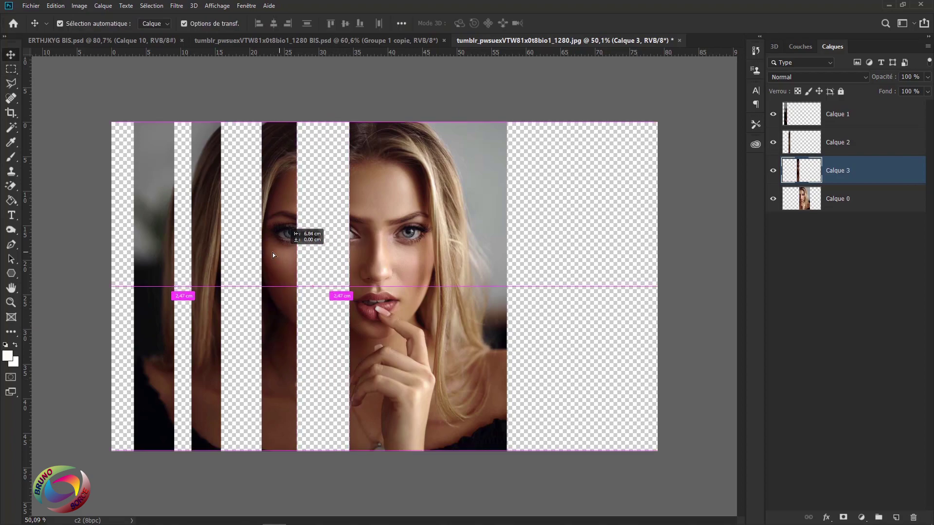
# Select a strip across the face and cut it onto new layer Calque 4.
pyautogui.press('m')
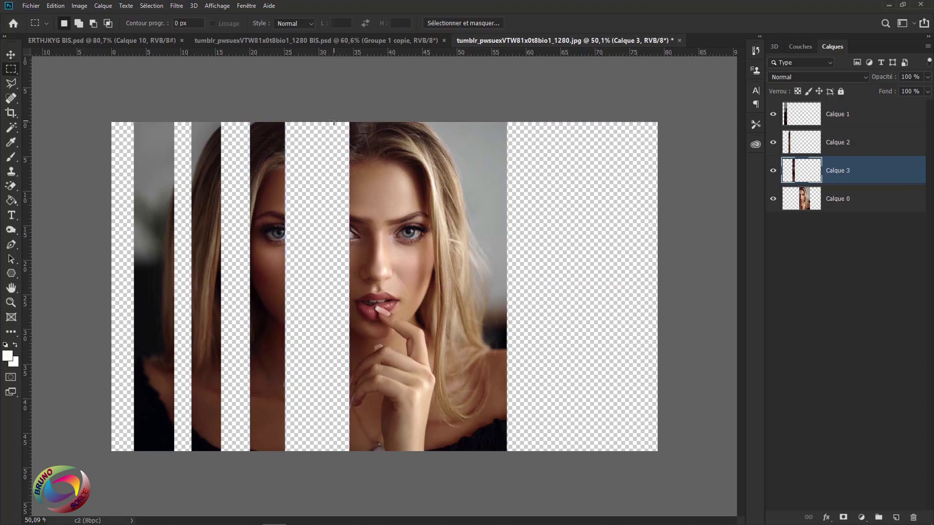
pyautogui.moveTo(339, 112)
pyautogui.mouseDown()
pyautogui.moveTo(352, 426)
pyautogui.moveTo(379, 455)
pyautogui.mouseUp()
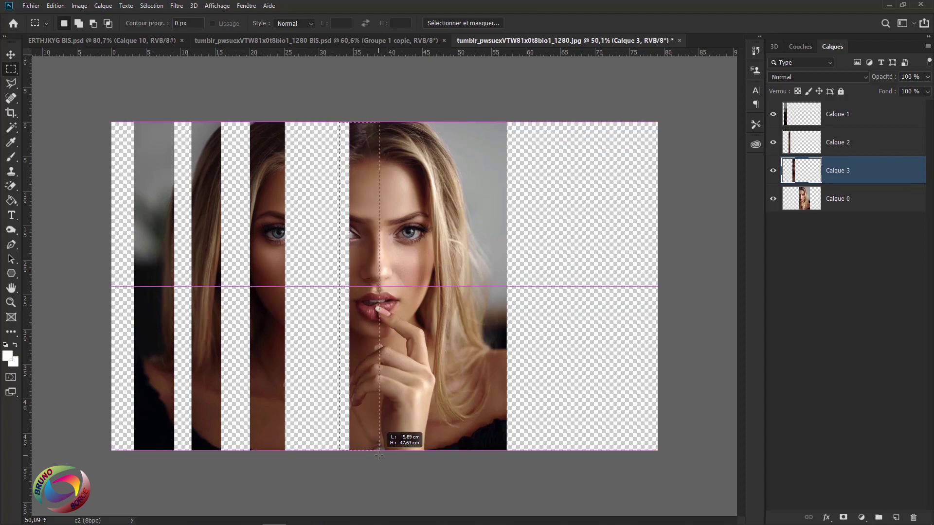
pyautogui.hotkey('ctrl', 'x')
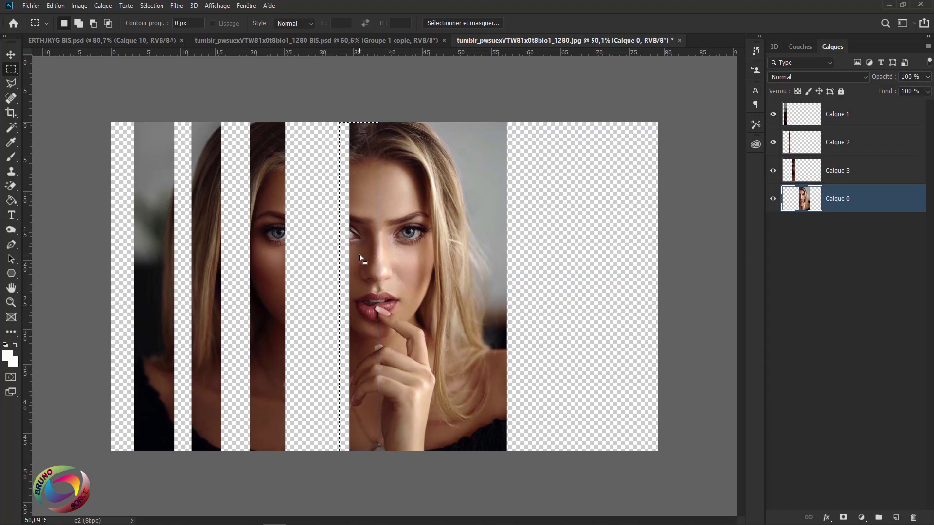
pyautogui.rightClick(360, 257)
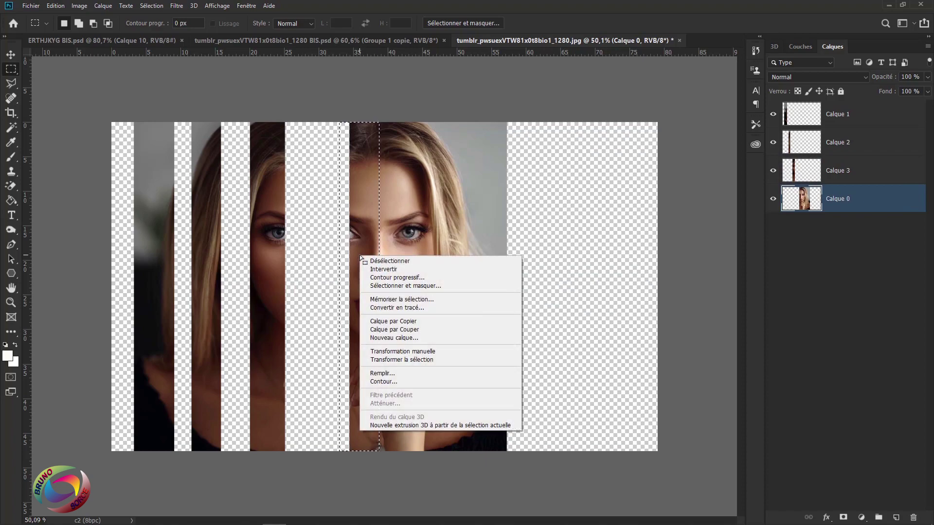
pyautogui.click(378, 329)
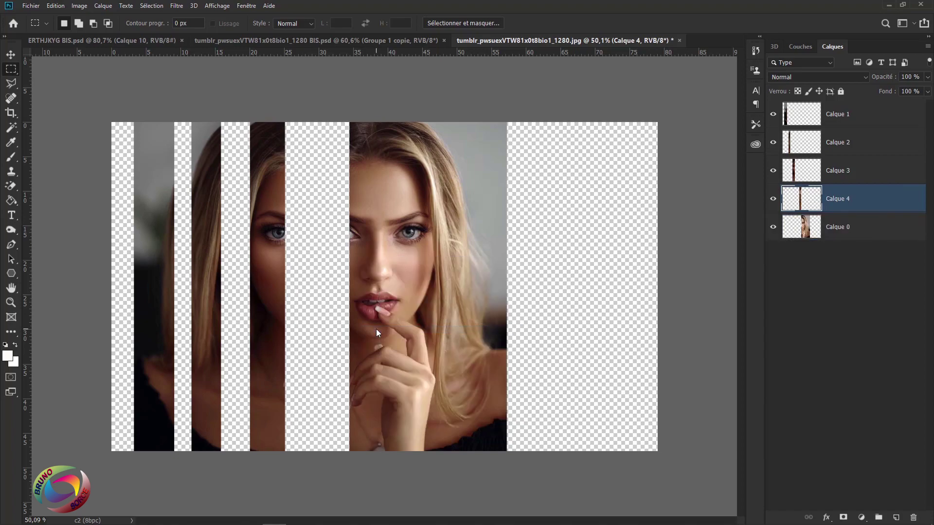
# Move Calque 4 further left and drag Calque 0, 7 and 6 rightward, leaving transparent gaps.
pyautogui.press('v')
pyautogui.moveTo(364, 235); pyautogui.dragTo(328, 235)
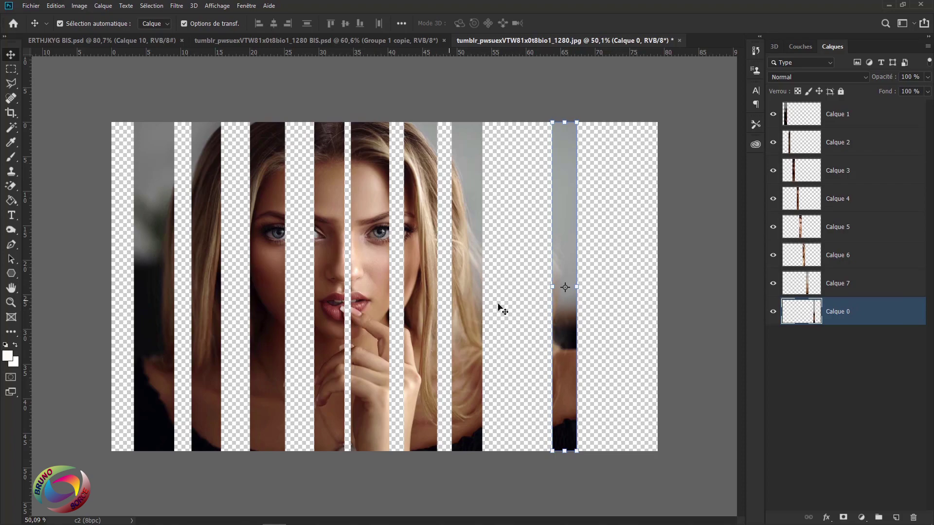
pyautogui.moveTo(564, 249); pyautogui.dragTo(639, 247)
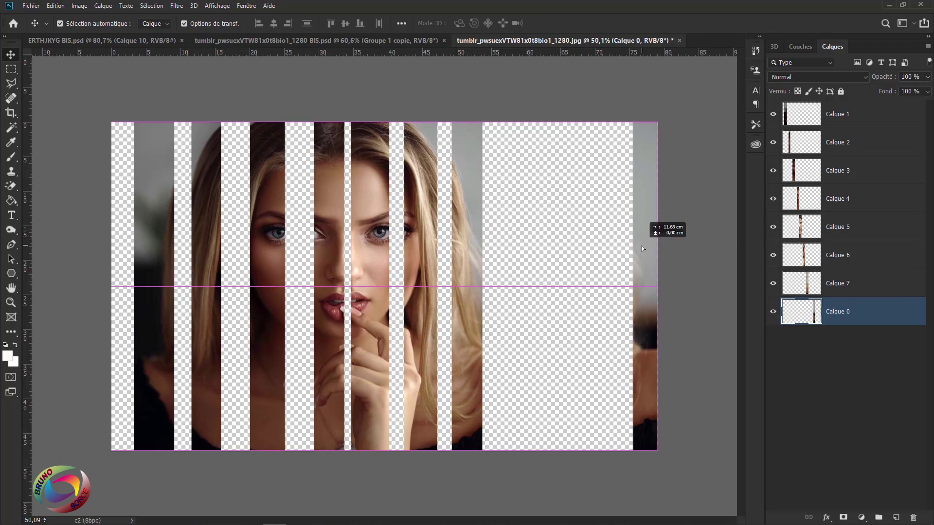
pyautogui.moveTo(639, 247); pyautogui.dragTo(641, 246)
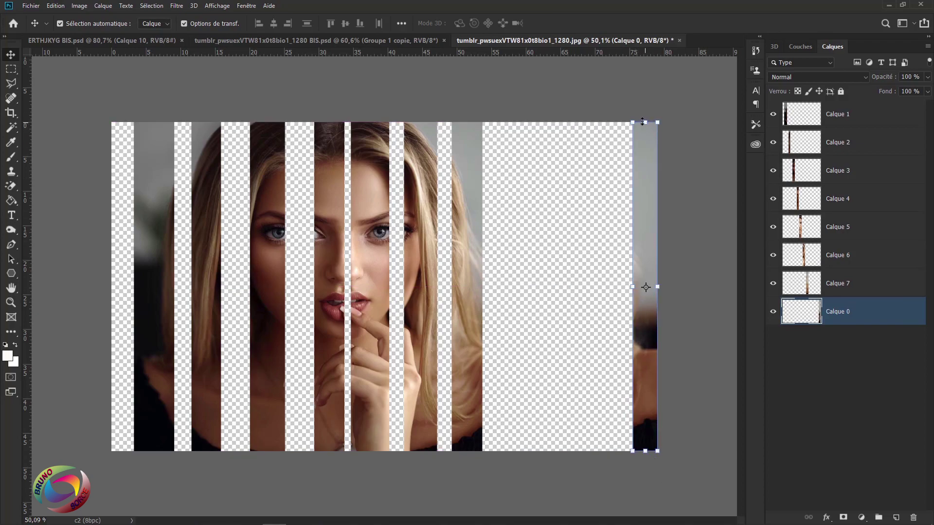
pyautogui.moveTo(474, 242); pyautogui.dragTo(596, 242)
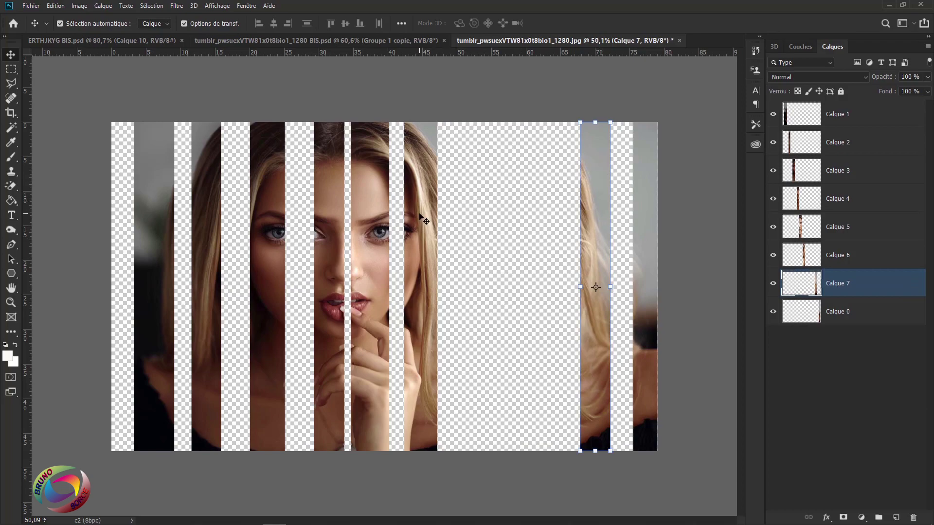
pyautogui.moveTo(418, 217); pyautogui.dragTo(543, 218)
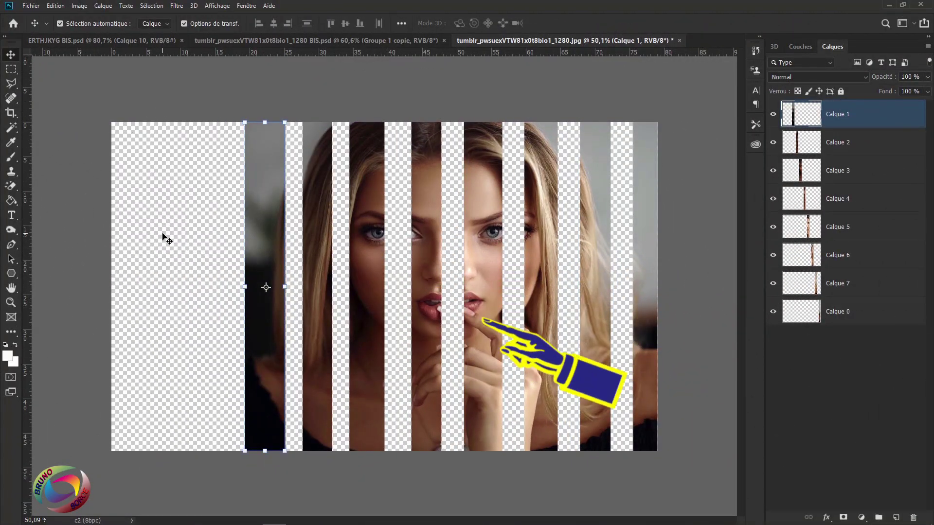
# Crop the canvas's left edge inward to the first strip, trimming the empty margin.
pyautogui.click(175, 221)
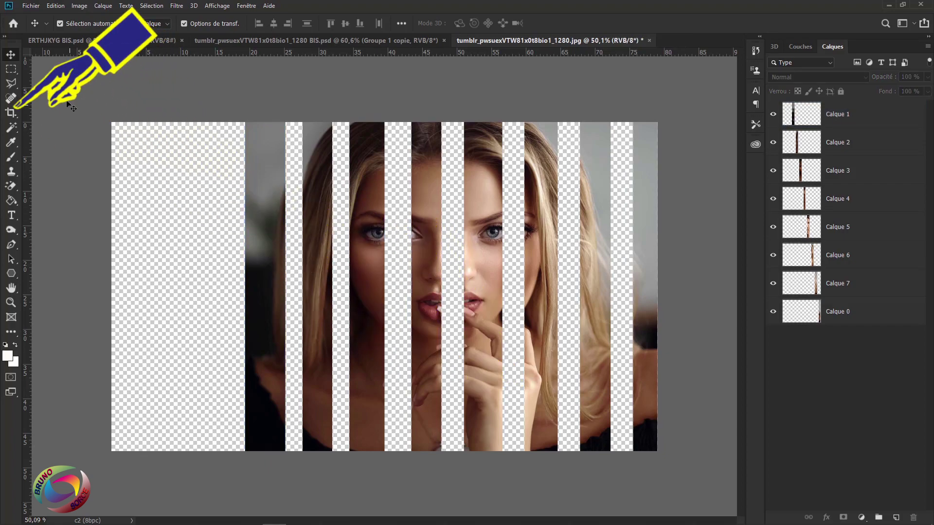
pyautogui.click(13, 113)
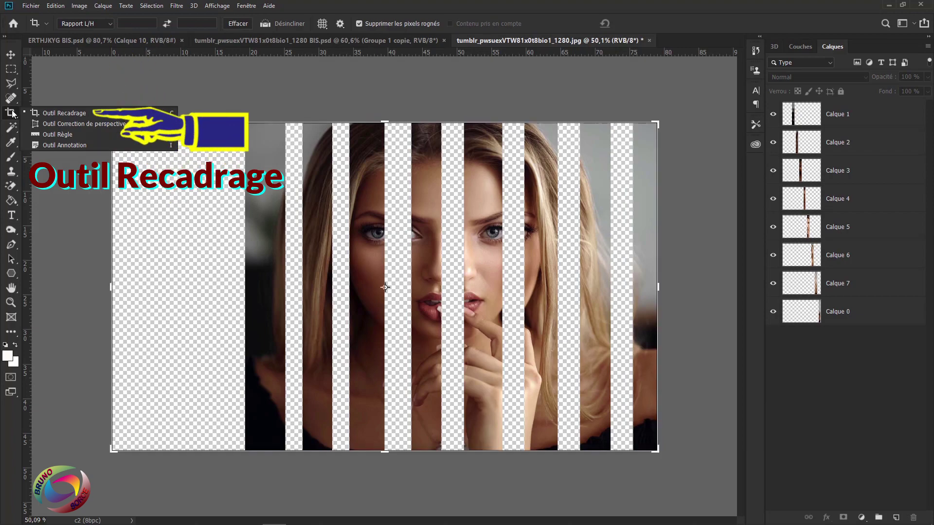
pyautogui.click(64, 113)
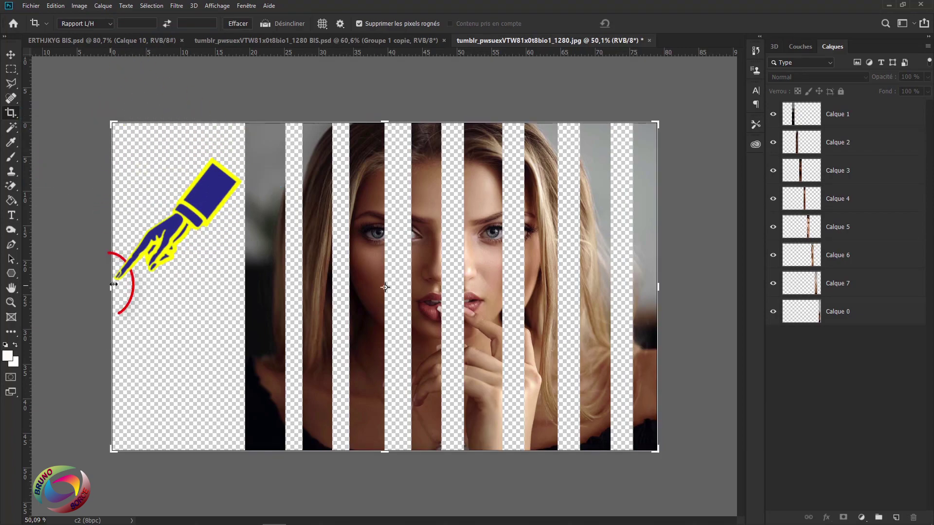
pyautogui.moveTo(112, 289); pyautogui.dragTo(179, 292)
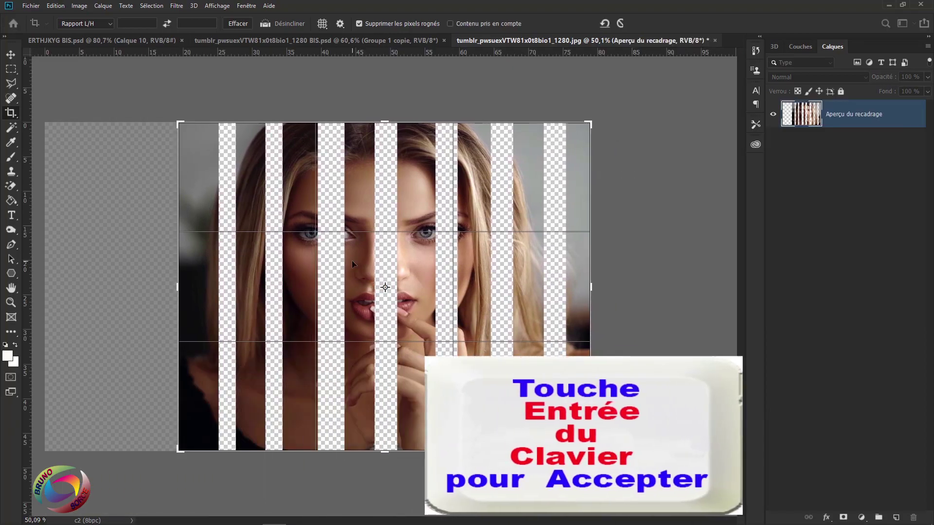
pyautogui.press('Return')
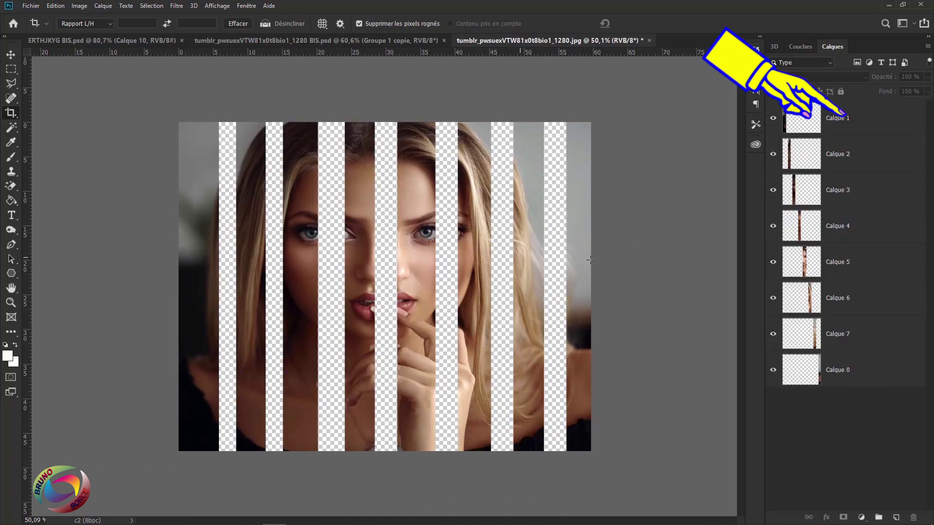
# Select every layer from Calque 1 down to Calque 0 and merge them with Fusionner les calques.
pyautogui.click(859, 124)
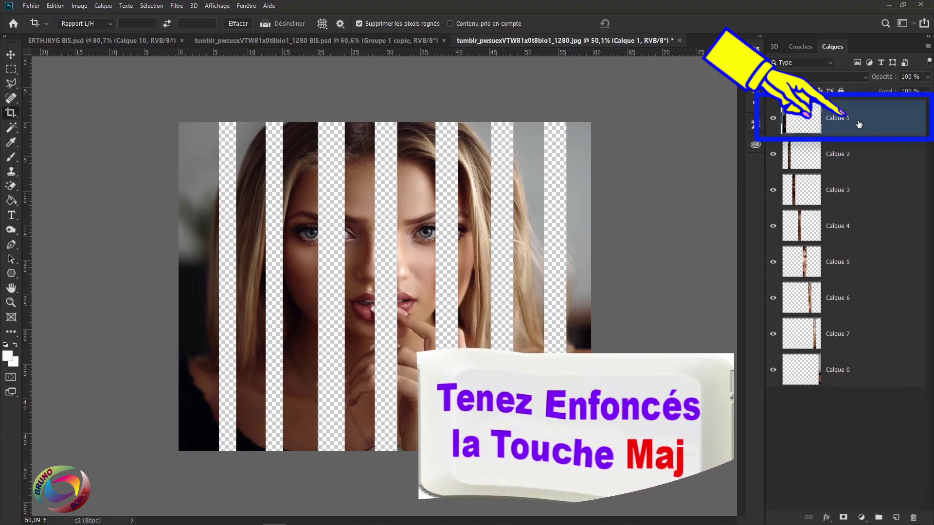
pyautogui.keyDown('shift'); pyautogui.click(862, 373); pyautogui.keyUp('shift')
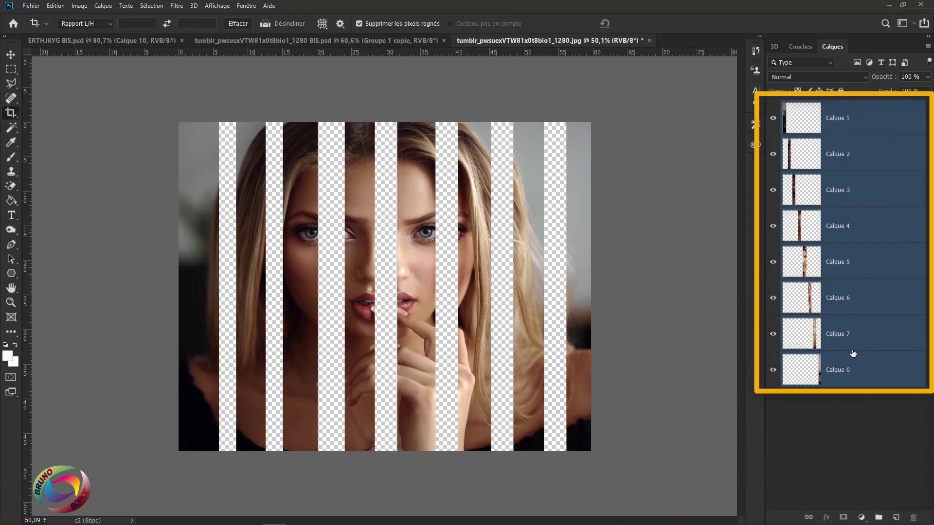
pyautogui.rightClick(842, 234)
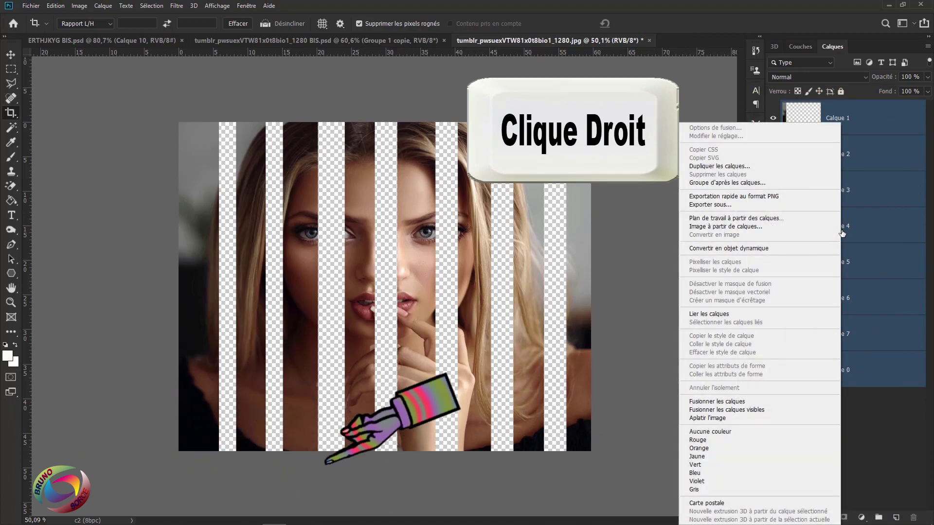
pyautogui.click(714, 403)
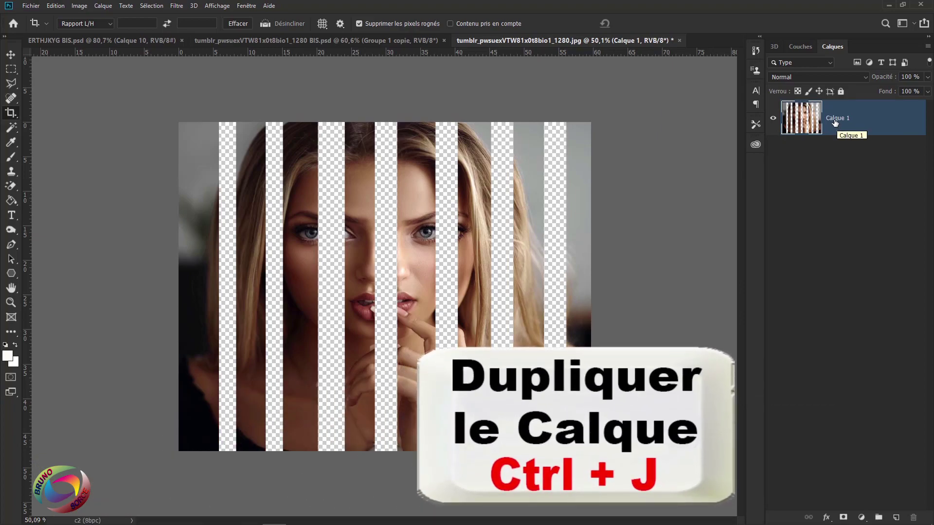
# Duplicate the merged layer with Ctrl+J and open Calque 1 copie's layer style dialog.
pyautogui.hotkey('ctrl', 'j')
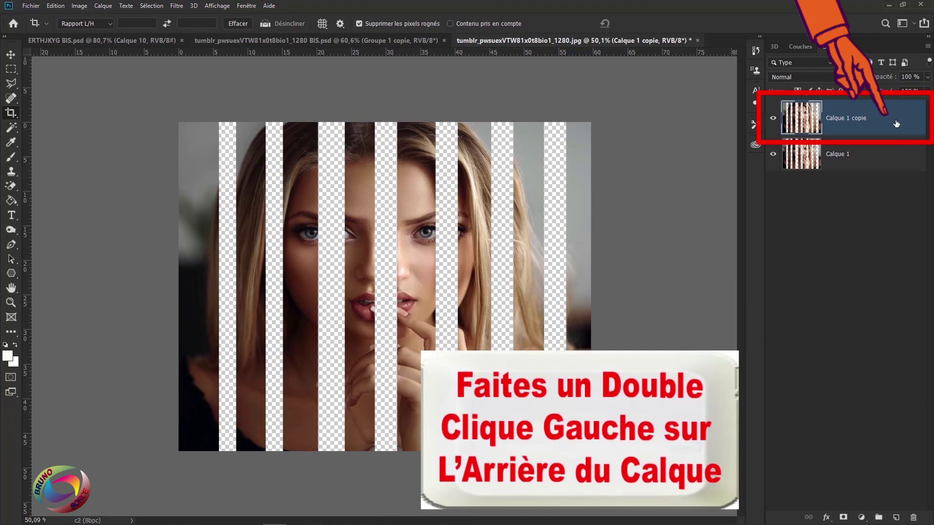
pyautogui.doubleClick(894, 124)
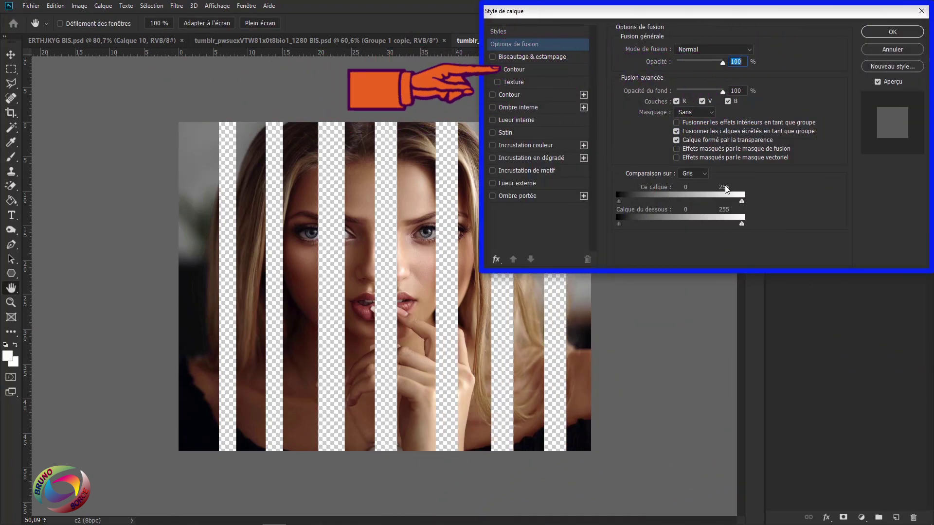
# Apply Biseau interne bevel: 15% depth, 7 px, 180° angle, 30° elevation, black highlights, Normal shadows.
pyautogui.click(515, 69)
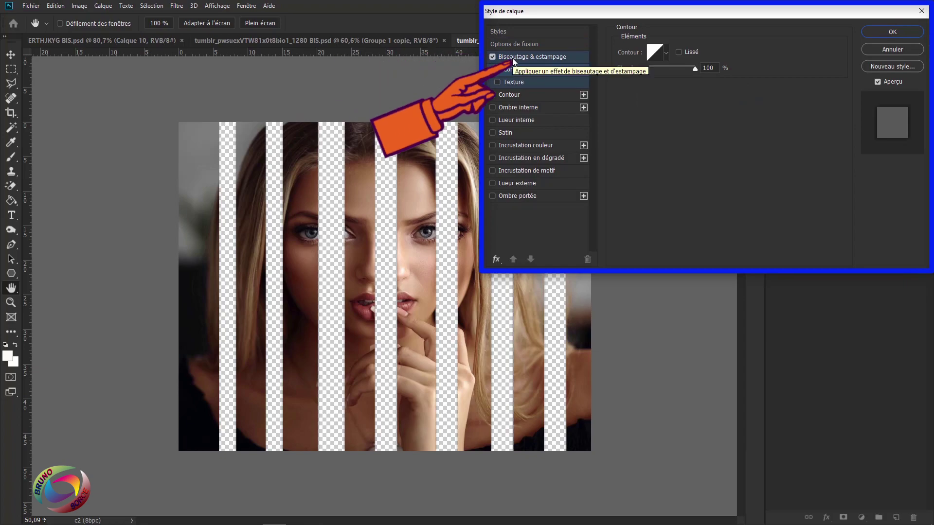
pyautogui.click(512, 58)
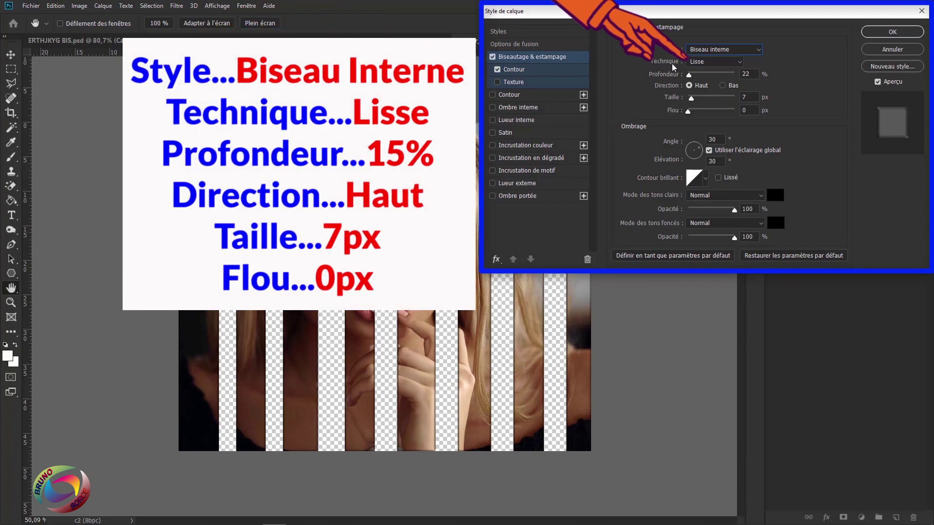
pyautogui.moveTo(688, 74); pyautogui.dragTo(687, 74)
pyautogui.write('180')
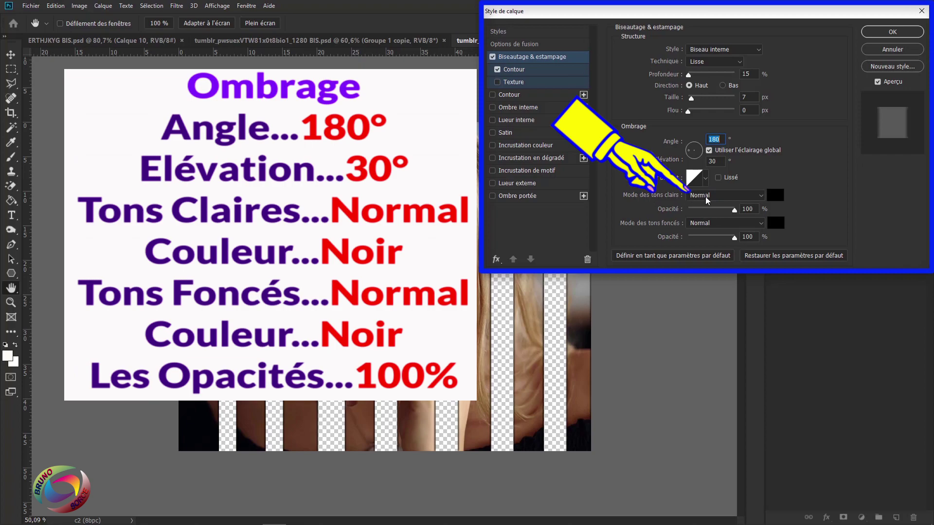
pyautogui.click(776, 197)
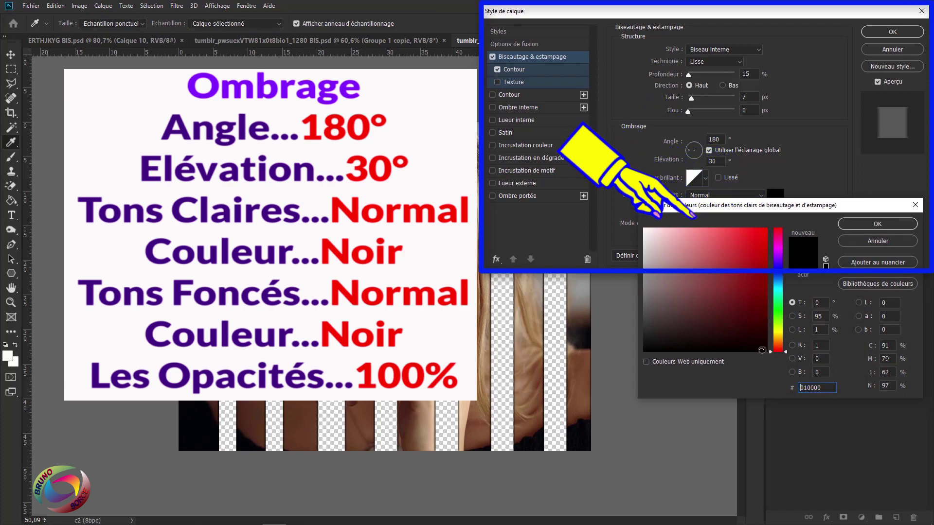
pyautogui.press('Return')
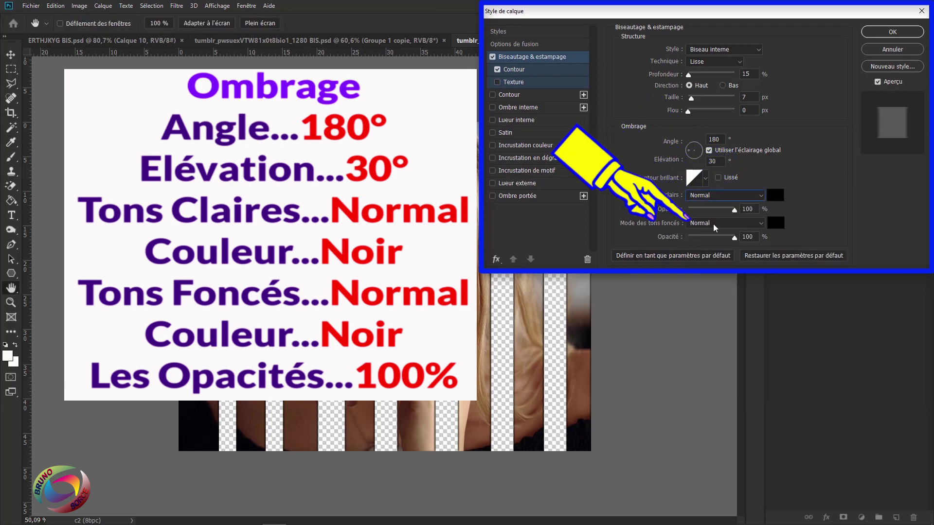
pyautogui.click(702, 224)
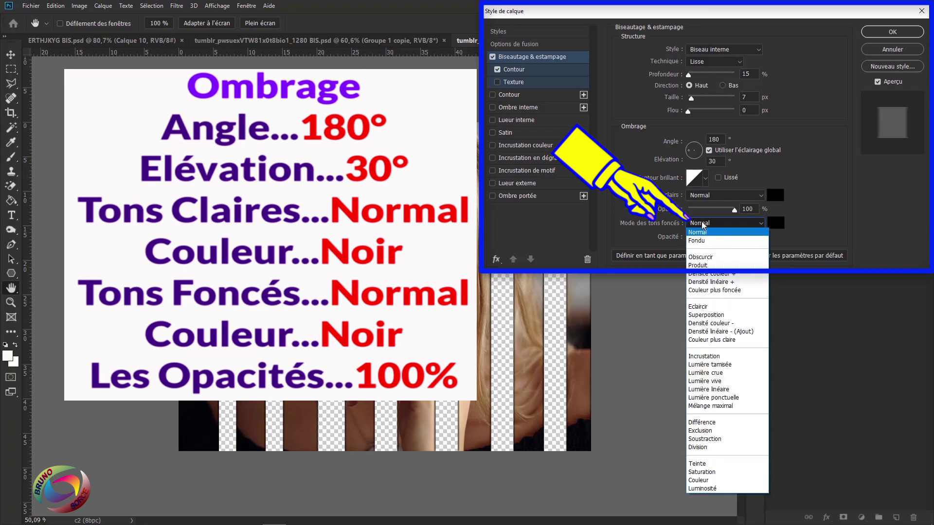
pyautogui.click(702, 234)
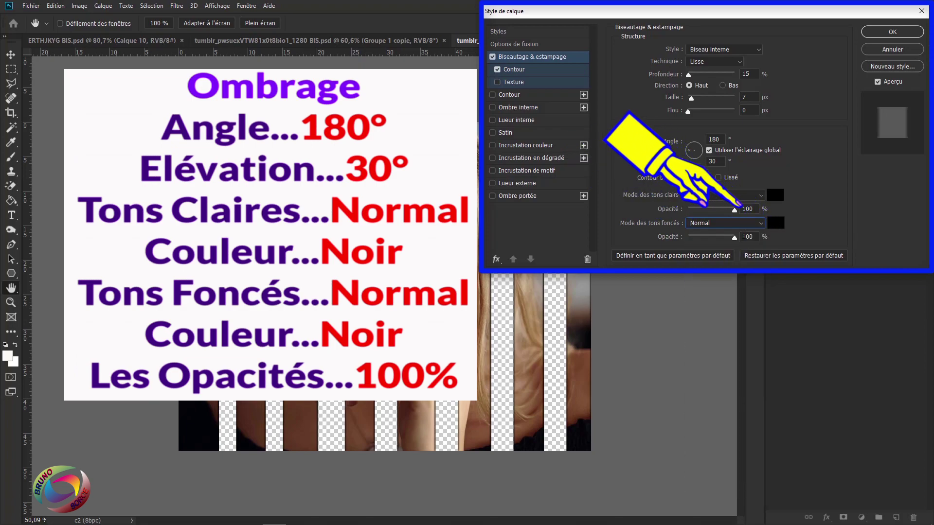
# Show the bevel's Contour sub-settings and confirm Etendue stays at 50%.
pyautogui.click(514, 70)
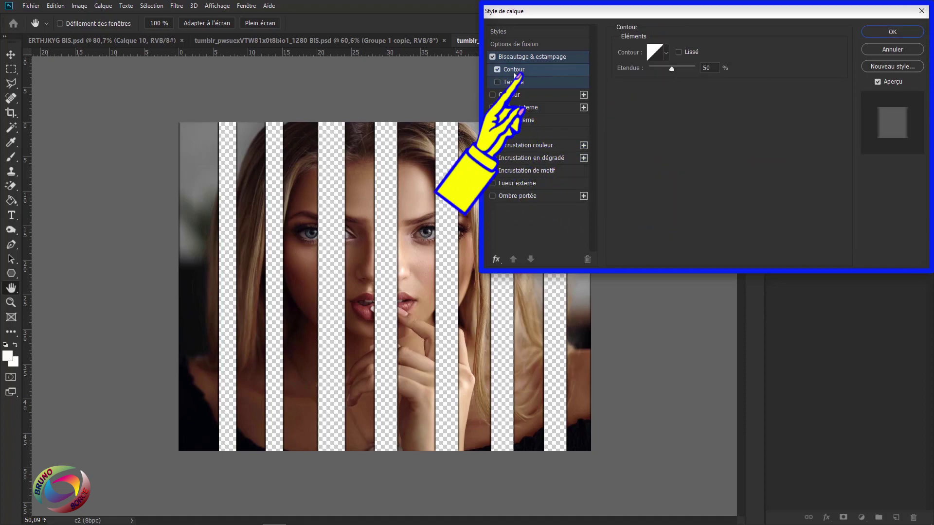
pyautogui.doubleClick(706, 67)
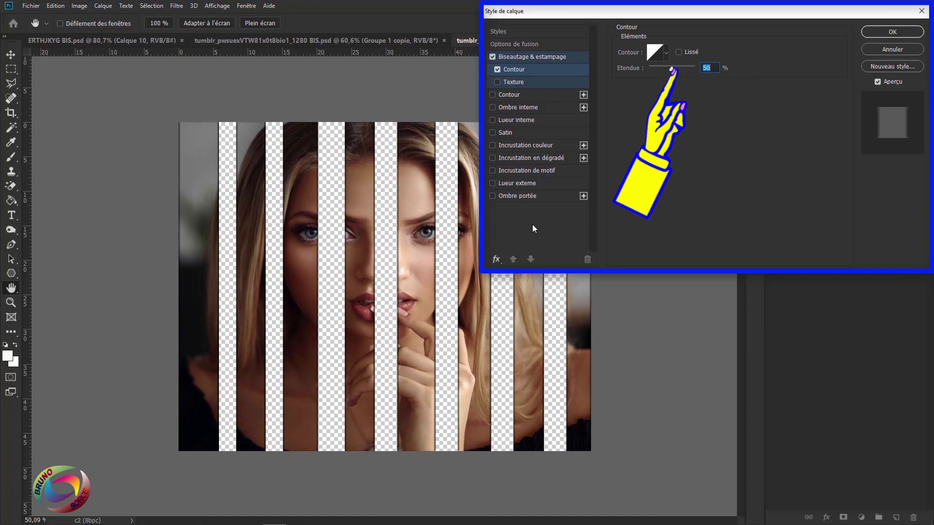
# Add a 4 px solid-colour black Extérieur Contour stroke to Calque 1 copie alongside its bevel.
pyautogui.click(507, 95)
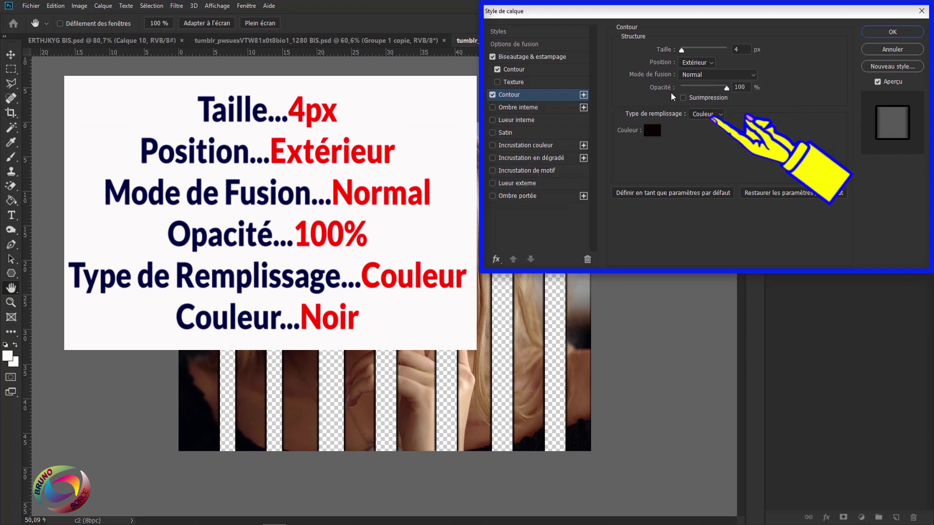
pyautogui.click(705, 113)
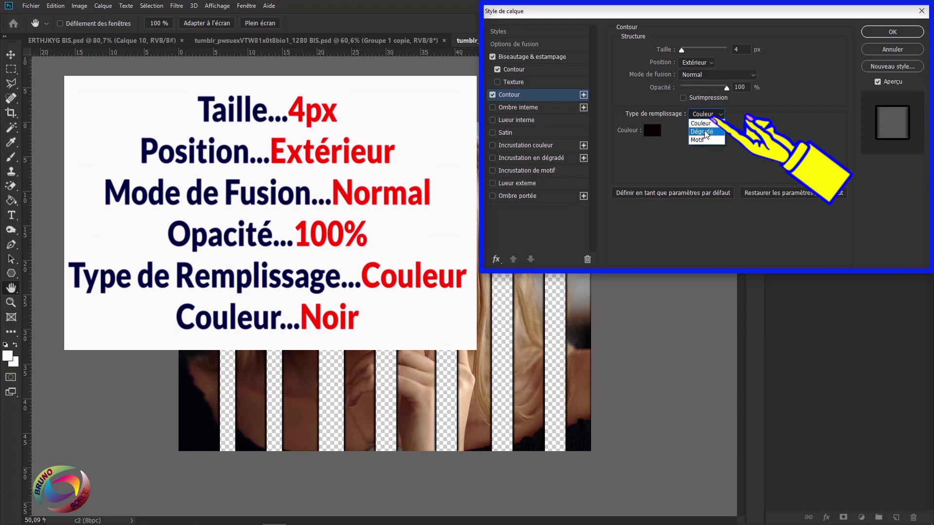
pyautogui.click(703, 119)
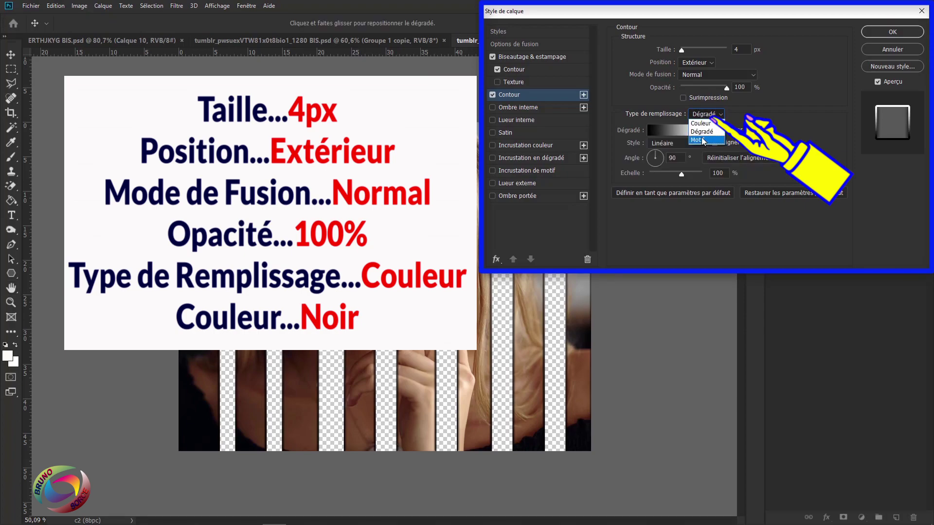
pyautogui.click(702, 127)
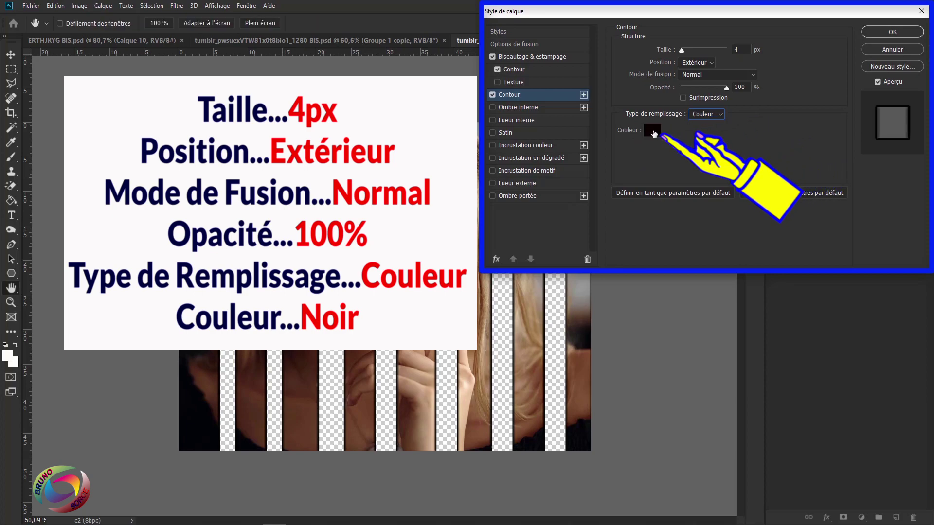
pyautogui.click(879, 32)
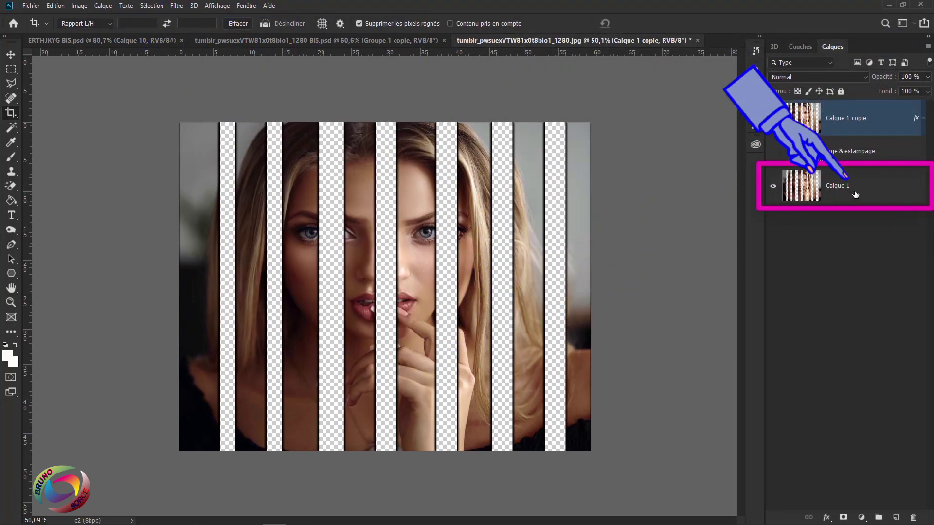
# Nudge Calque 1 right with the Move tool so its strips fill the gaps, then deselect it.
pyautogui.click(875, 190)
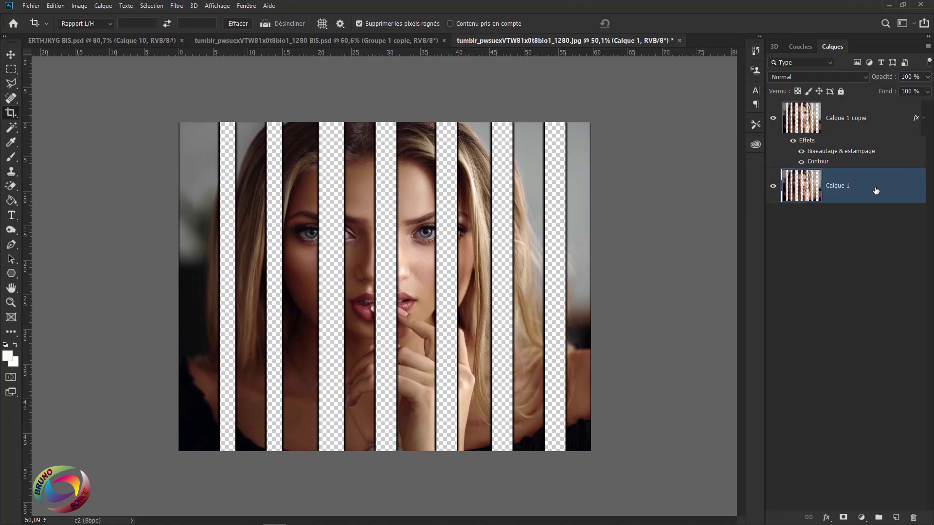
pyautogui.press('v')
pyautogui.hotkey('shift', 'Right')
pyautogui.hotkey('shift', 'Right')
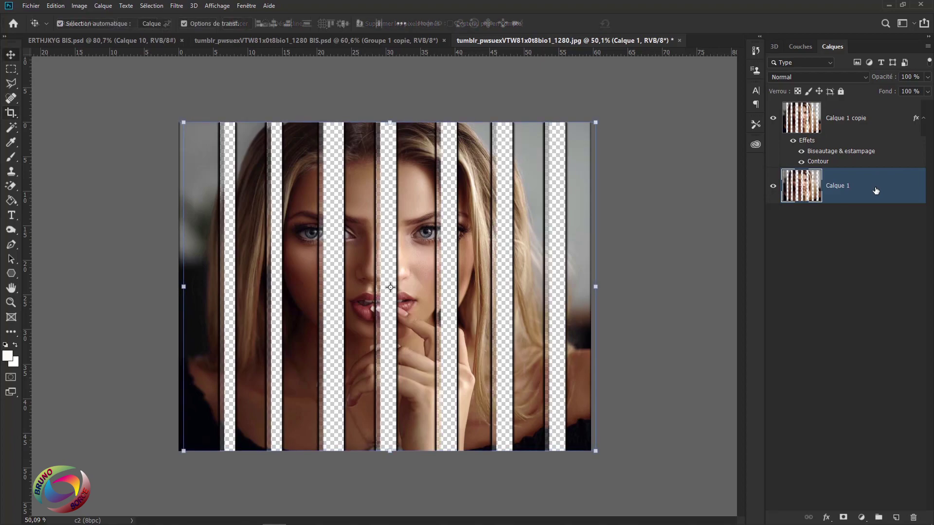
pyautogui.press('Right')
pyautogui.hotkey('shift', 'Right')
pyautogui.hotkey('shift', 'Right')
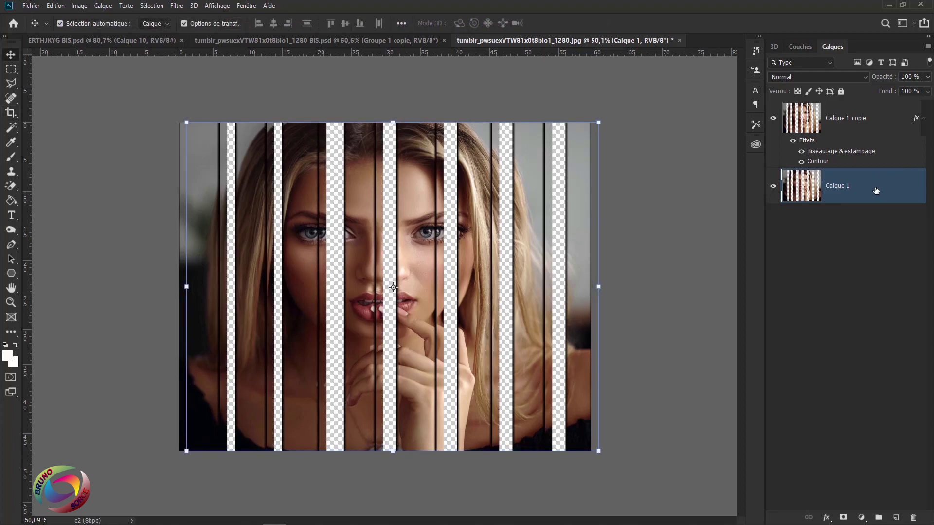
pyautogui.hotkey('shift', 'Right')
pyautogui.hotkey('shift', 'Right')
pyautogui.hotkey('shift', 'Right')
pyautogui.hotkey('shift', 'Right')
pyautogui.hotkey('shift', 'Right')
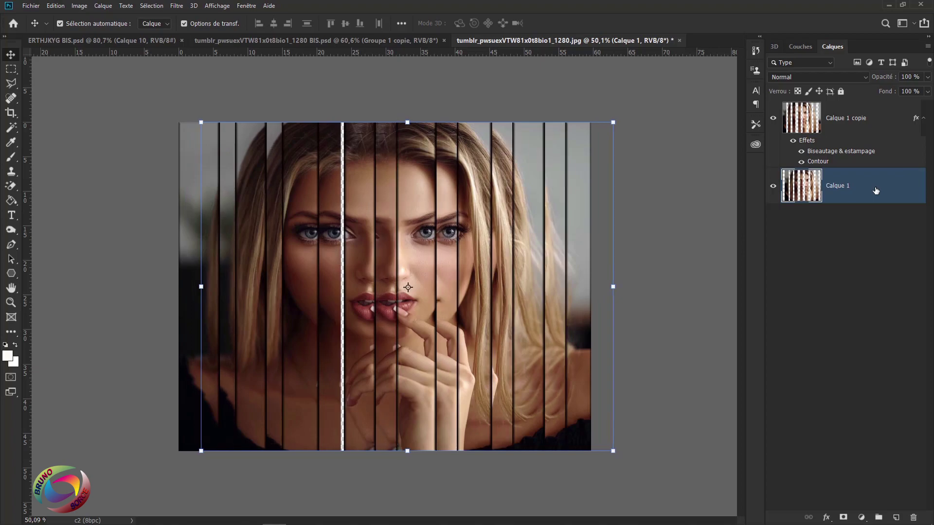
pyautogui.hotkey('shift', 'Right')
pyautogui.hotkey('shift', 'Right')
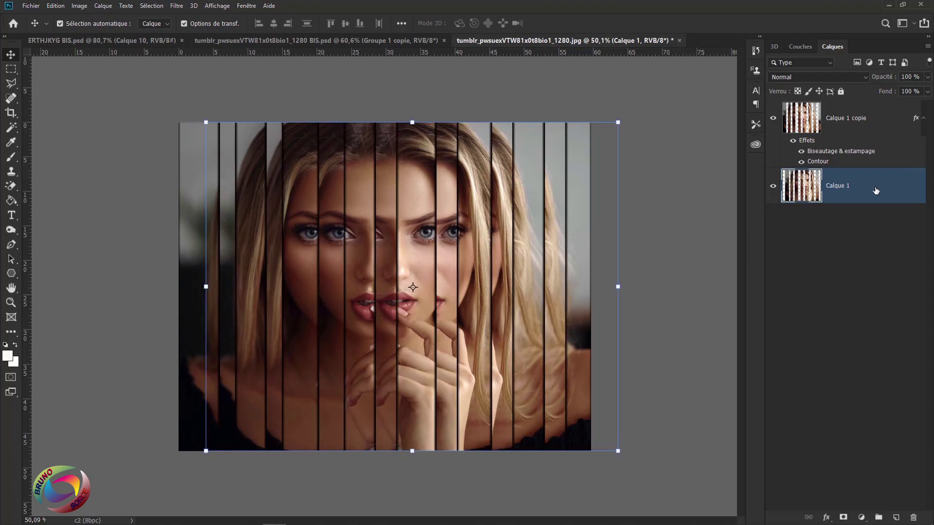
pyautogui.click(703, 199)
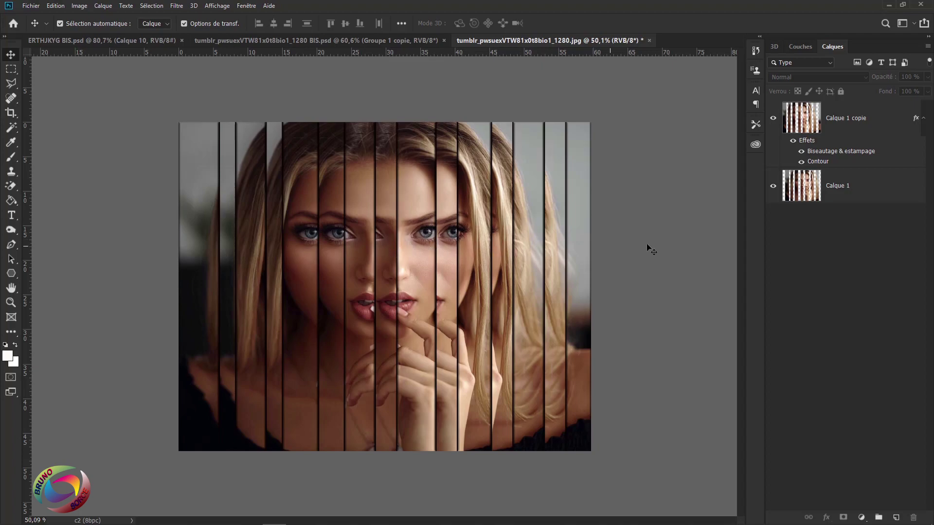
# Reduce the Calque 1 copie Contour stroke size from 4 px to 2 px.
pyautogui.doubleClick(817, 164)
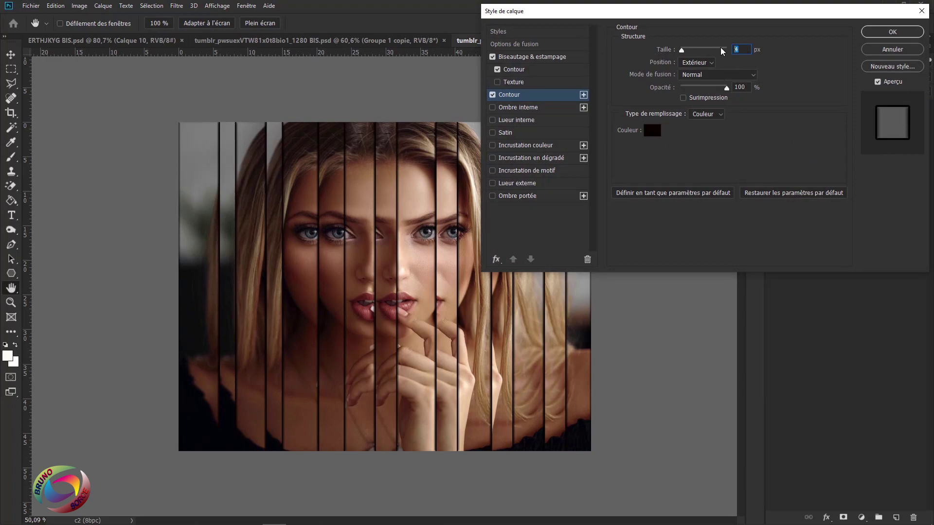
pyautogui.write('2')
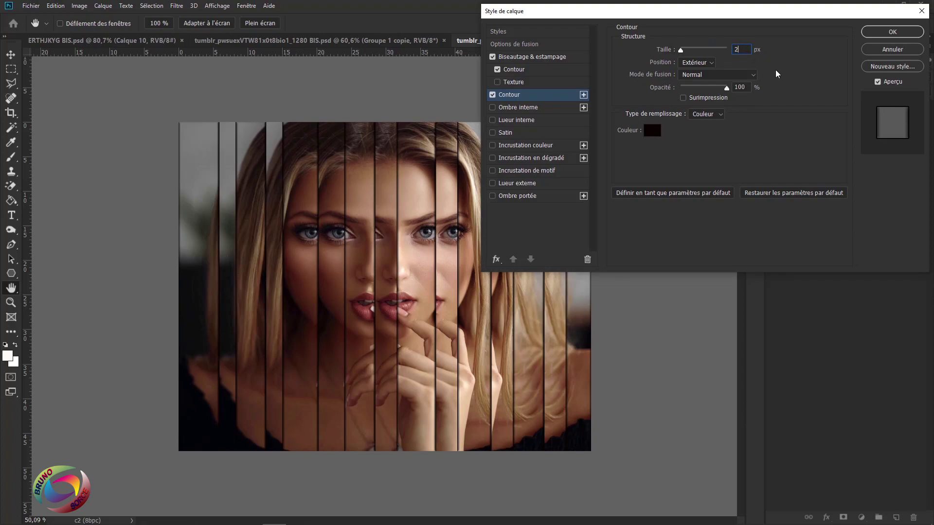
pyautogui.click(885, 32)
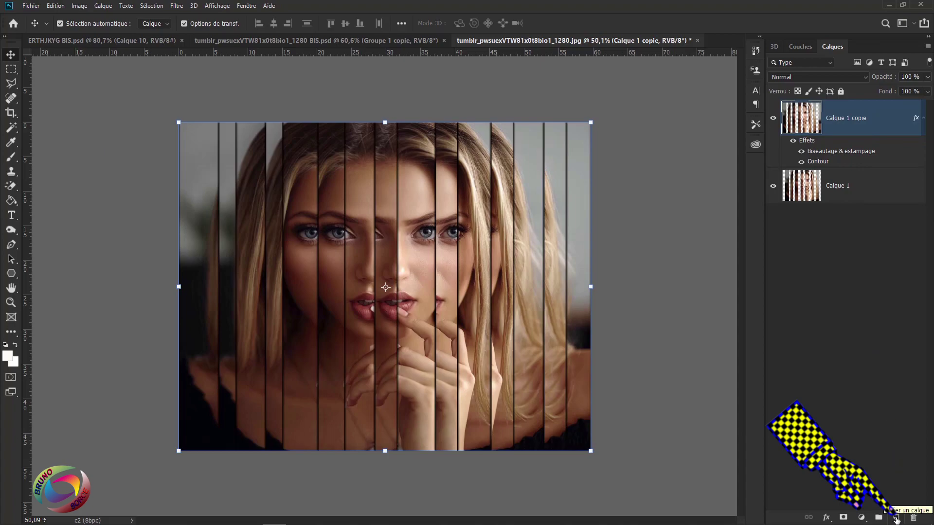
# Create empty layer Calque 2 and draw a rectangular marquee from the image's top-left to bottom-right corner.
pyautogui.click(896, 518)
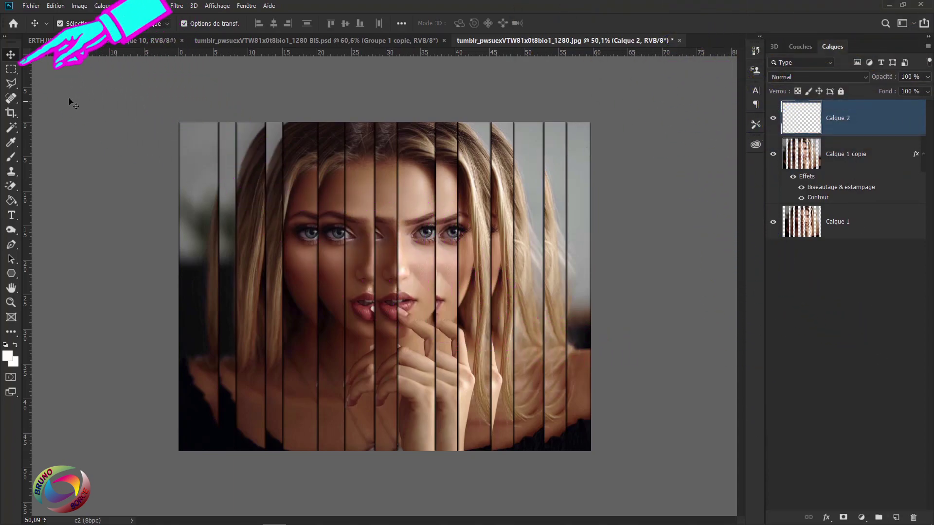
pyautogui.click(12, 70)
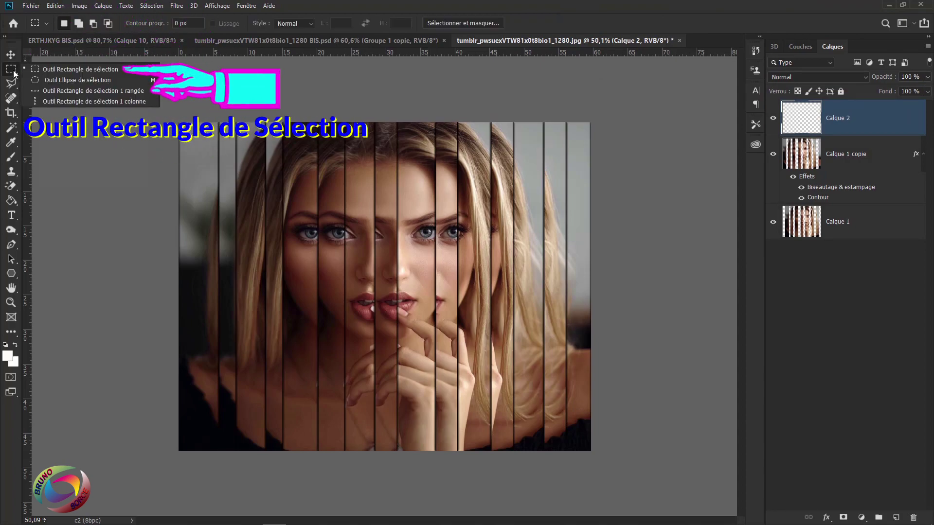
pyautogui.click(95, 70)
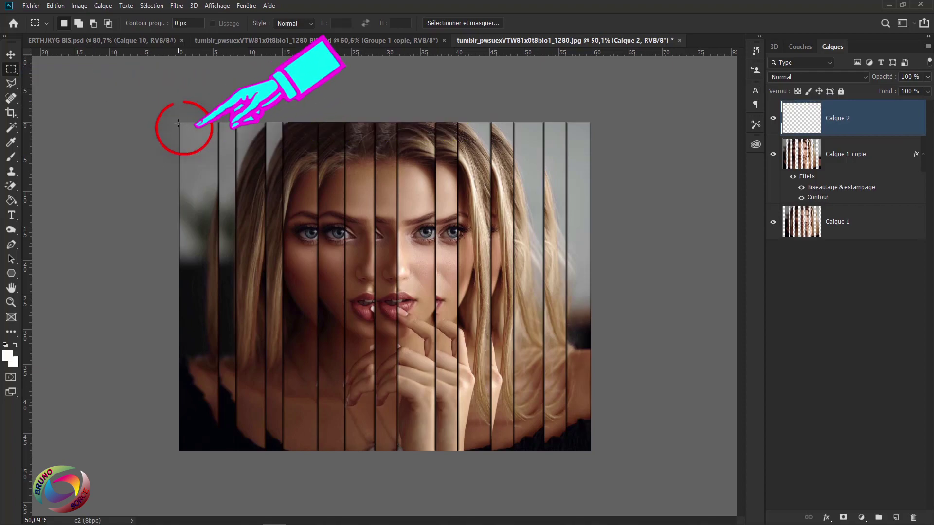
pyautogui.moveTo(178, 121); pyautogui.dragTo(575, 445)
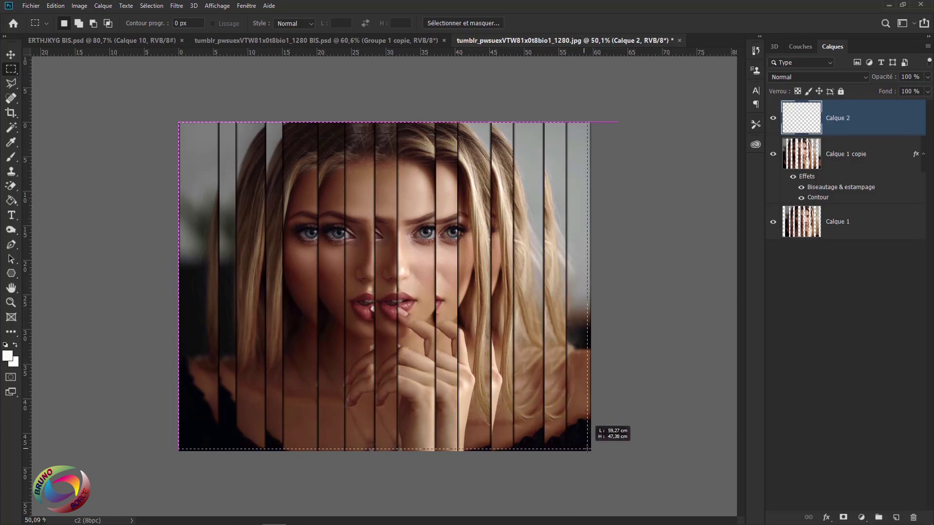
pyautogui.moveTo(574, 446); pyautogui.dragTo(591, 450)
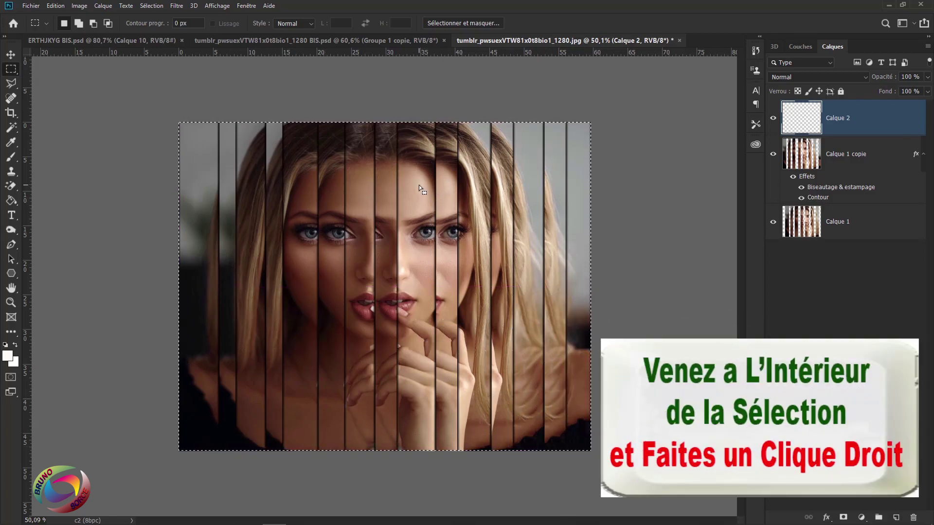
# Stroke the selection on Calque 2 with a 15 px white Intérieur border, transparency preservation off.
pyautogui.rightClick(418, 185)
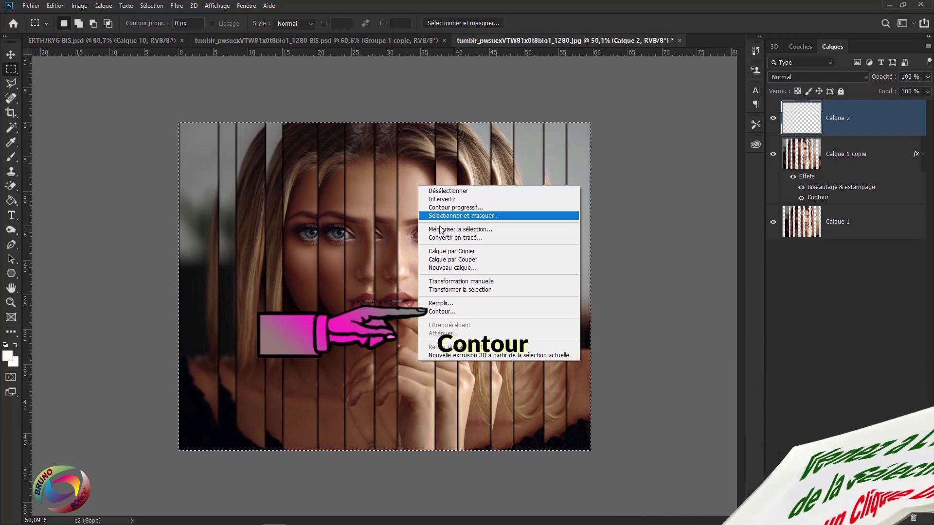
pyautogui.click(442, 311)
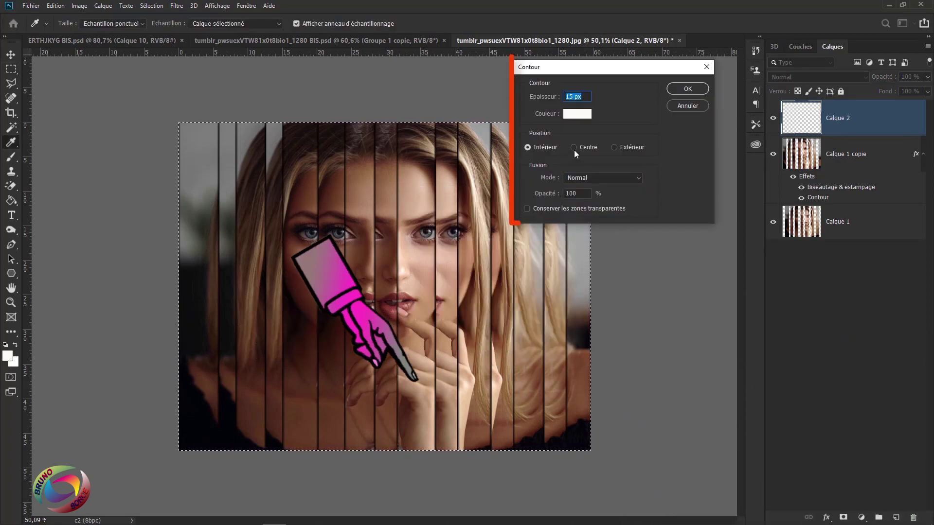
pyautogui.click(533, 209)
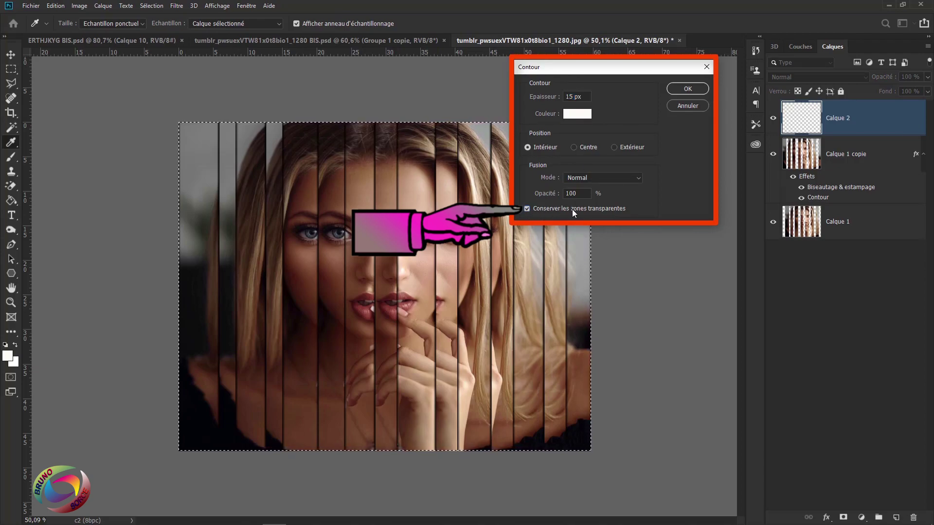
pyautogui.click(527, 208)
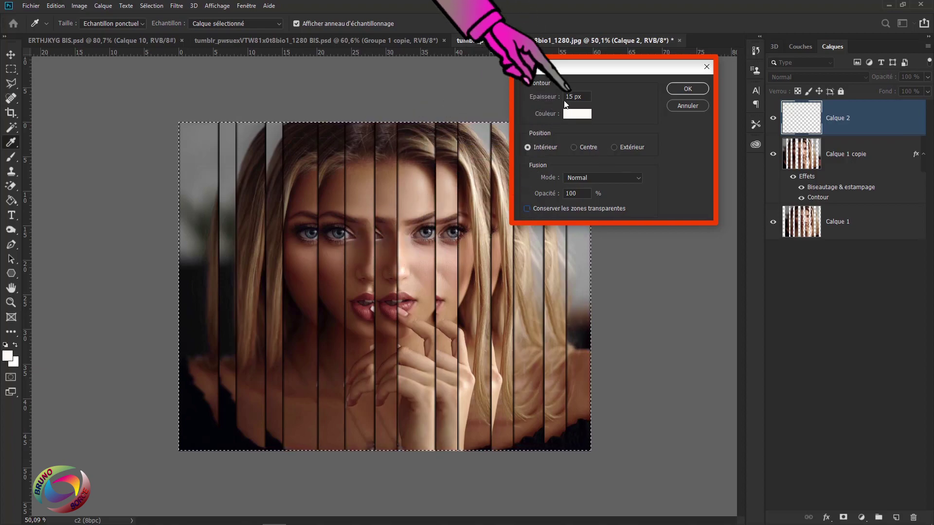
pyautogui.click(582, 116)
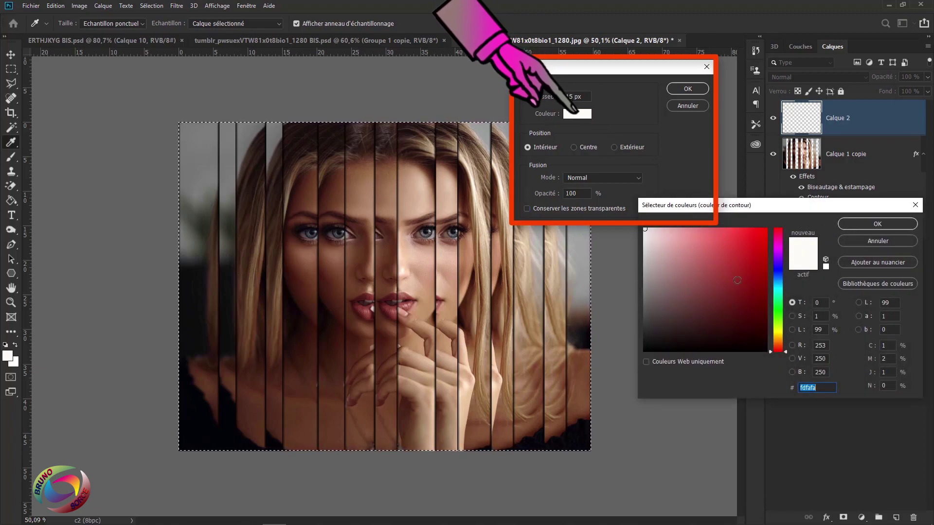
pyautogui.click(865, 224)
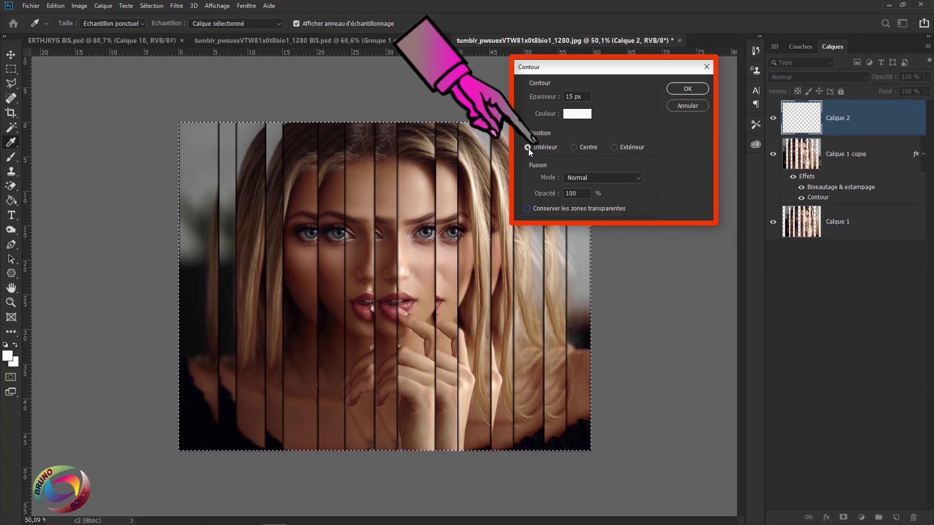
pyautogui.click(681, 89)
pyautogui.press('m')
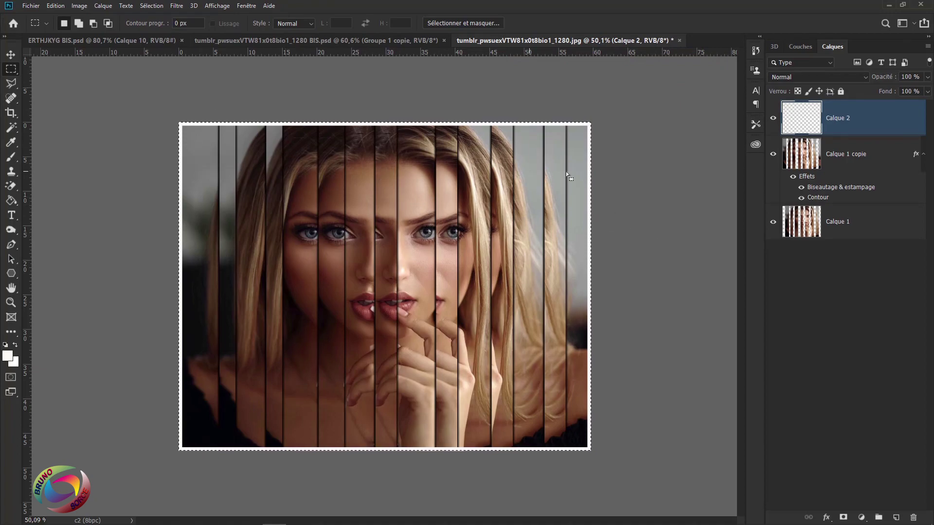
# Re-stroke the selection with a 15 px near-black (060101) inner border.
pyautogui.rightClick(520, 170)
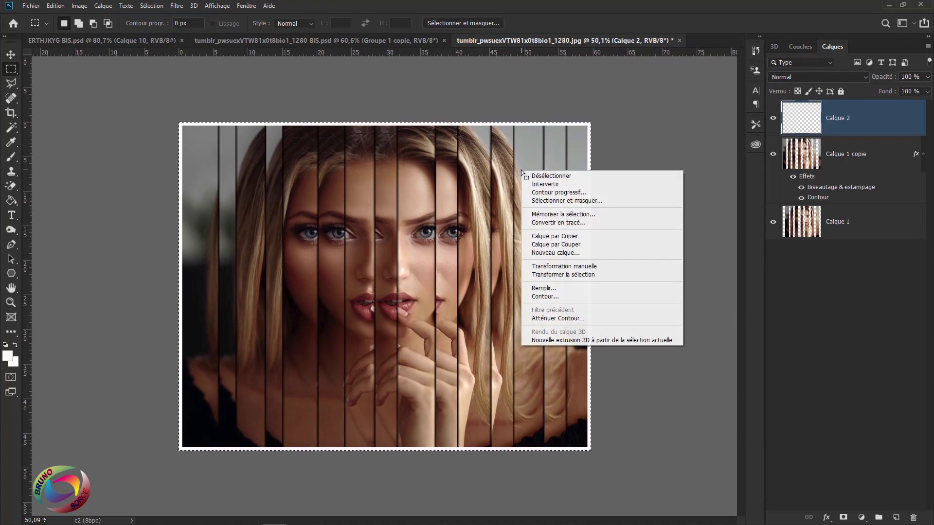
pyautogui.click(545, 297)
pyautogui.click(572, 115)
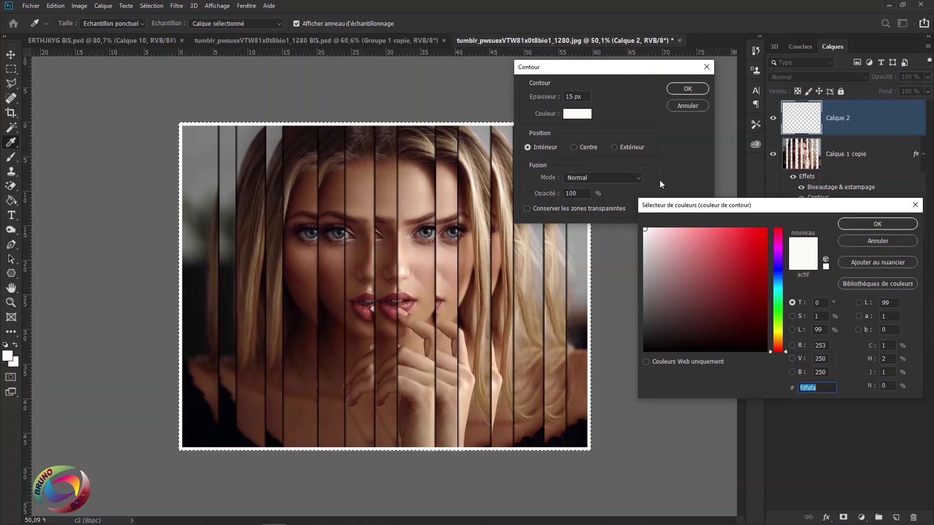
pyautogui.click(750, 349)
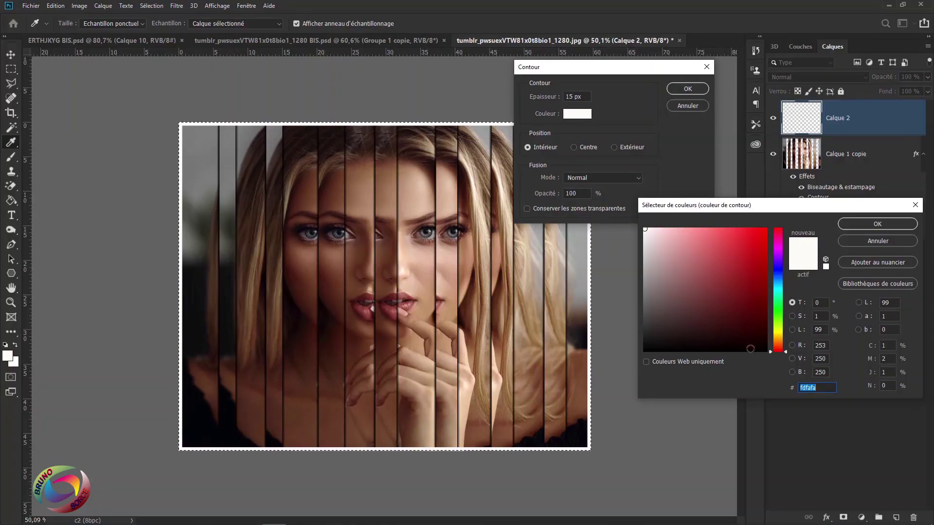
pyautogui.click(872, 225)
pyautogui.click(686, 88)
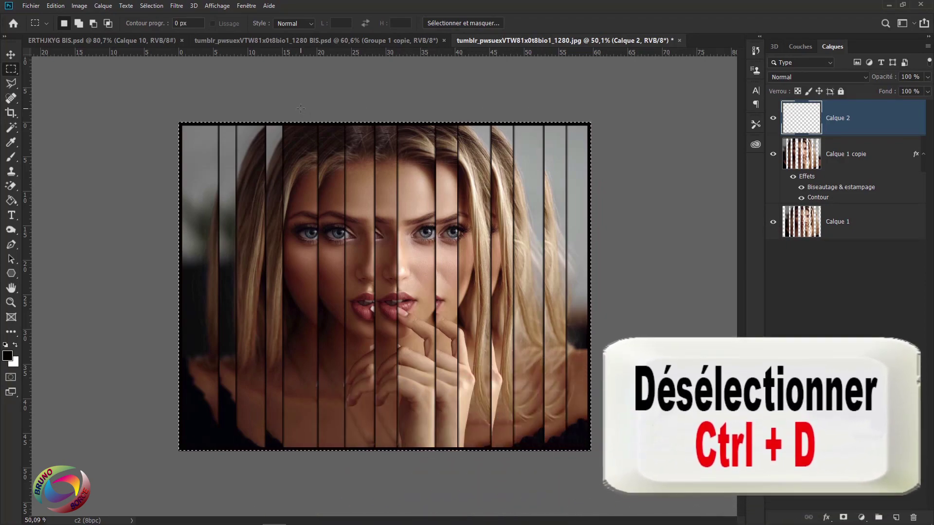
# Deselect with Ctrl+D, leaving the 15 px near-black frame around the striped portrait.
pyautogui.hotkey('ctrl', 'd')
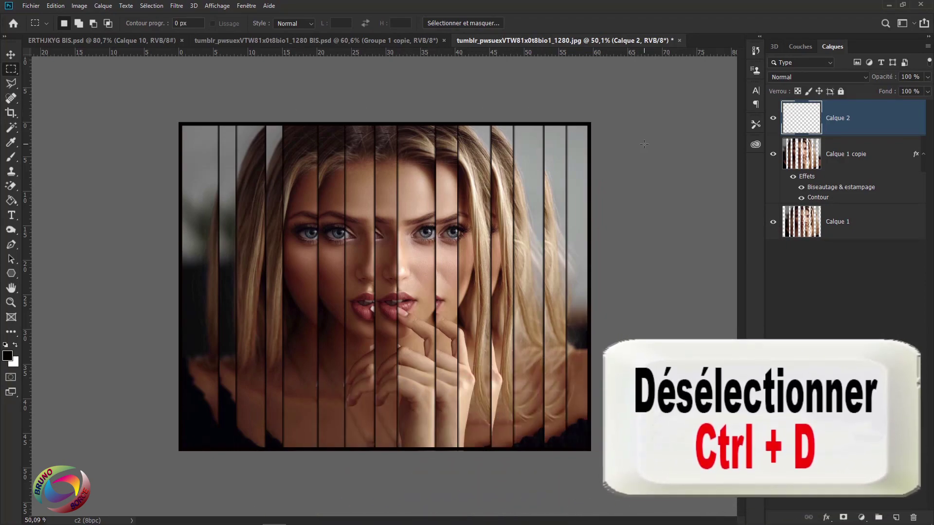